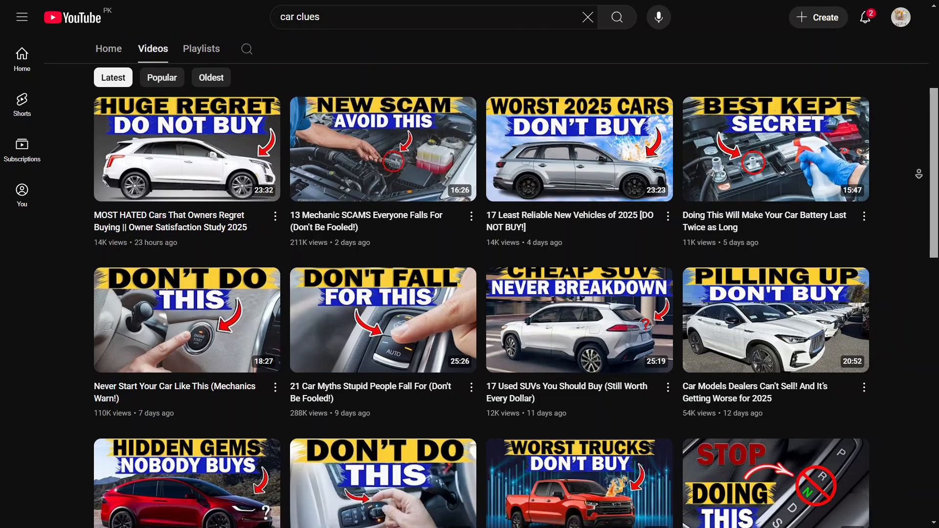
# Review the latest uploads of the Car Care Clues channel and sort its videos by Popular
pyautogui.scroll(-3, 487, 281)
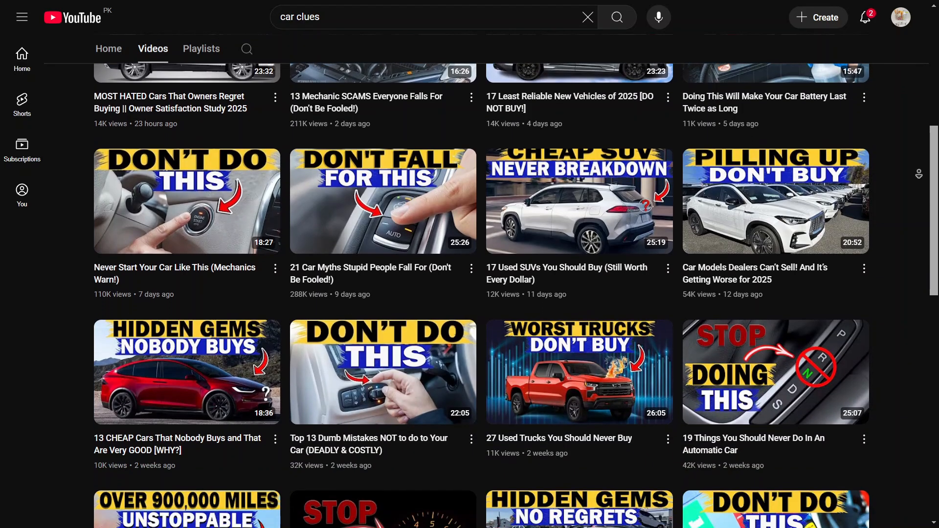
pyautogui.scroll(-2, 487, 281)
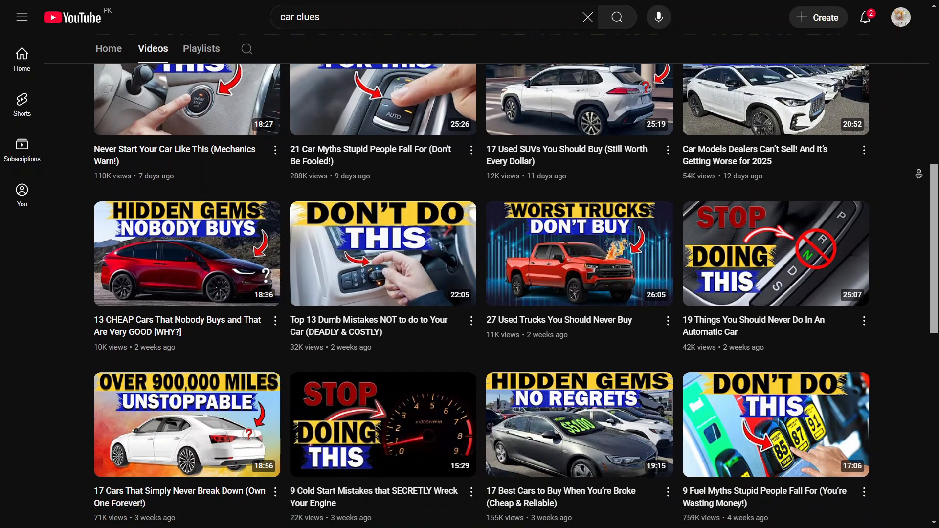
pyautogui.press('Home')
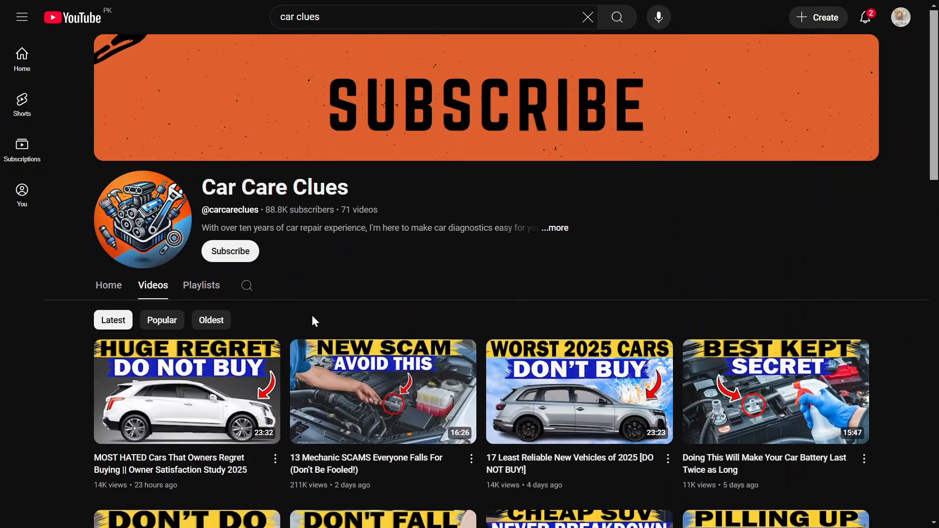
pyautogui.click(166, 326)
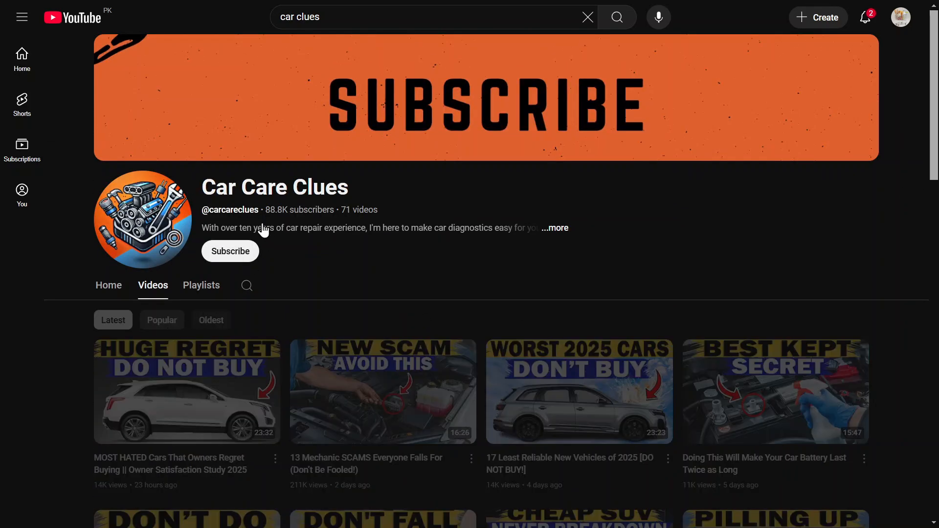
# Check the channel's subscriber and video counts, and its estimated monthly earnings on Social Blade
pyautogui.moveTo(265, 210); pyautogui.dragTo(389, 212)
pyautogui.click(395, 210)
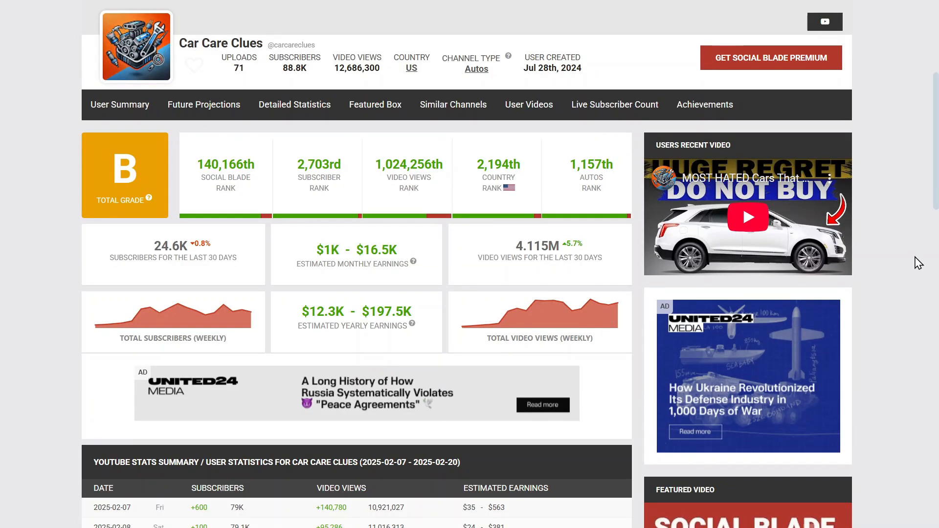
pyautogui.moveTo(316, 249); pyautogui.dragTo(419, 255)
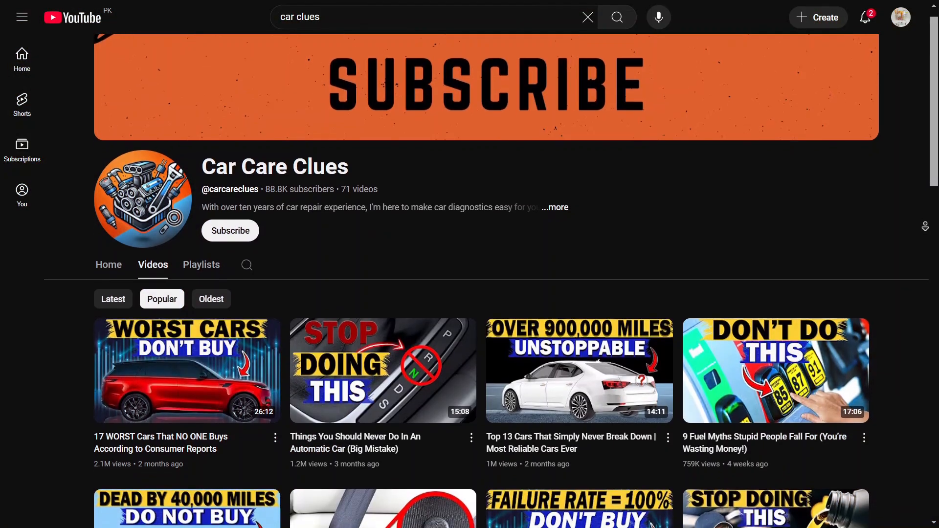
# Examine the channel's most popular videos for their titles, thumbnail styles, view counts and ages
pyautogui.scroll(-1, 469, 264)
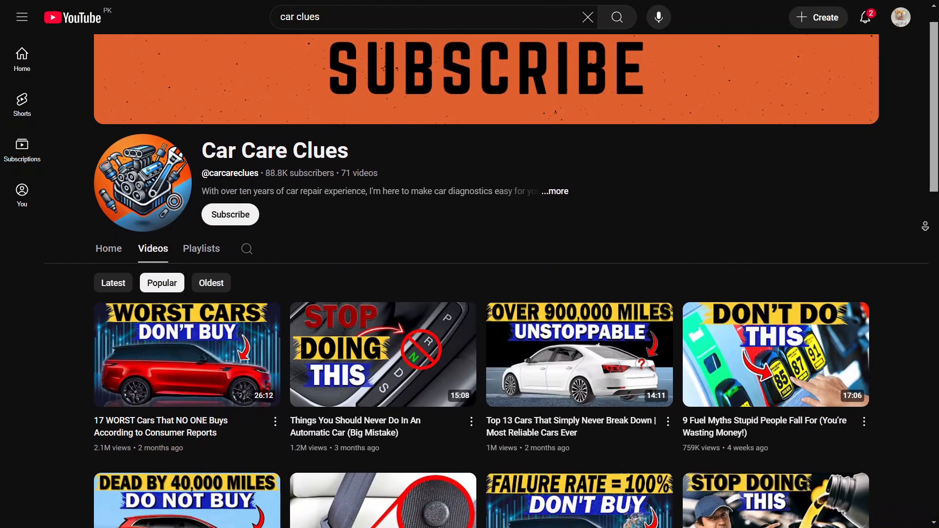
pyautogui.scroll(-2, 925, 226)
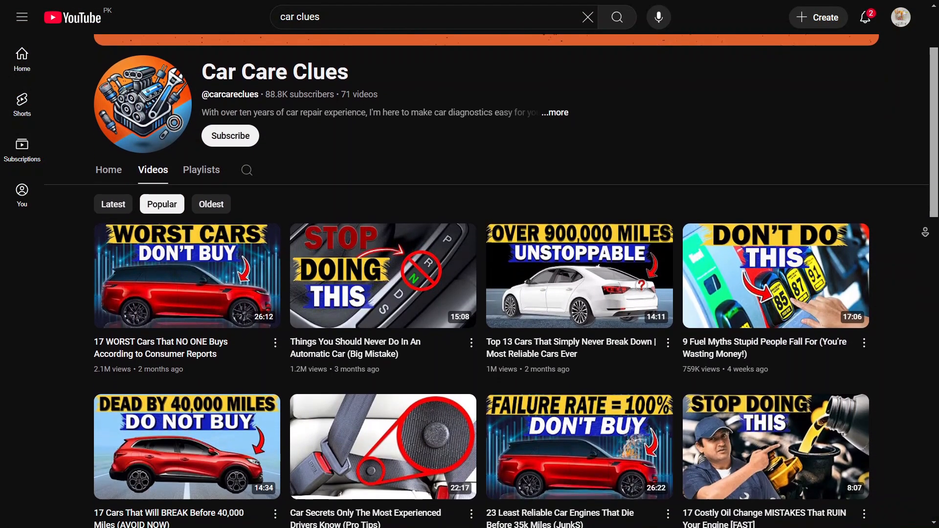
pyautogui.scroll(-3, 925, 233)
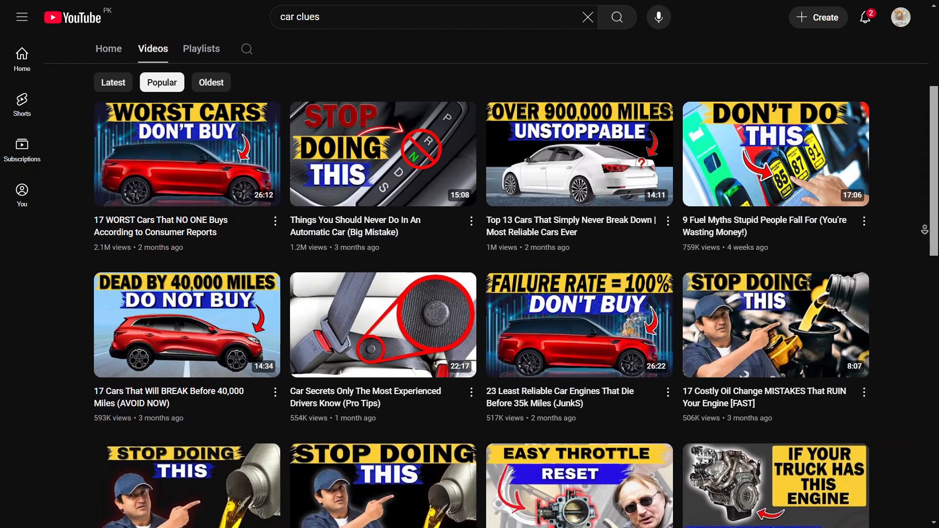
pyautogui.scroll(-2, 925, 229)
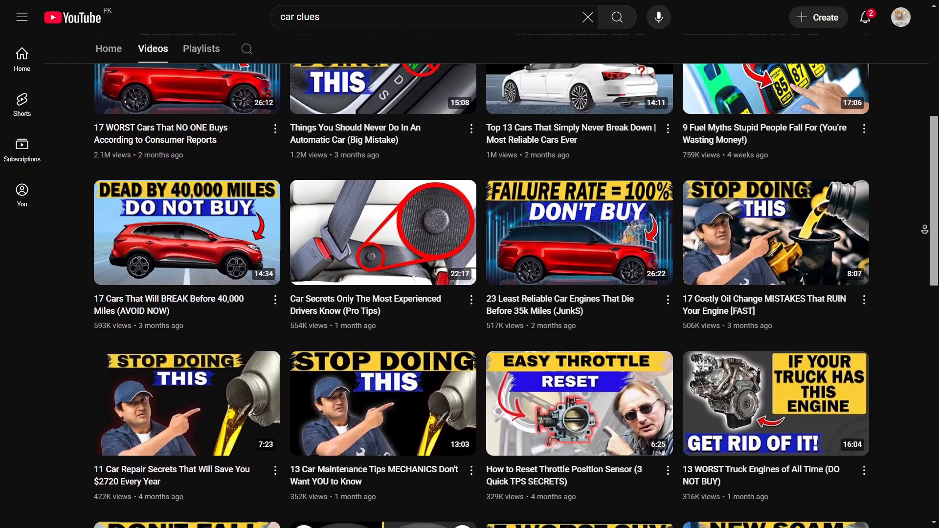
pyautogui.scroll(-1, 925, 229)
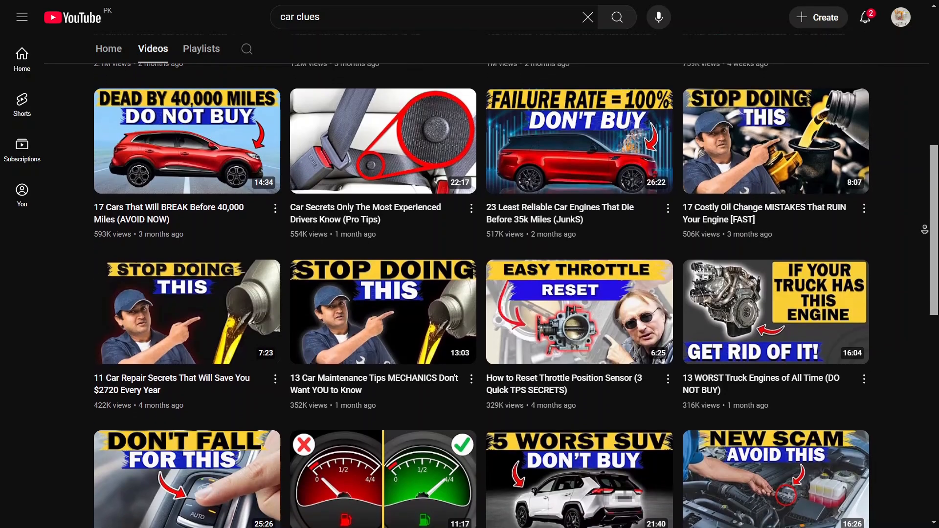
pyautogui.scroll(-2, 924, 229)
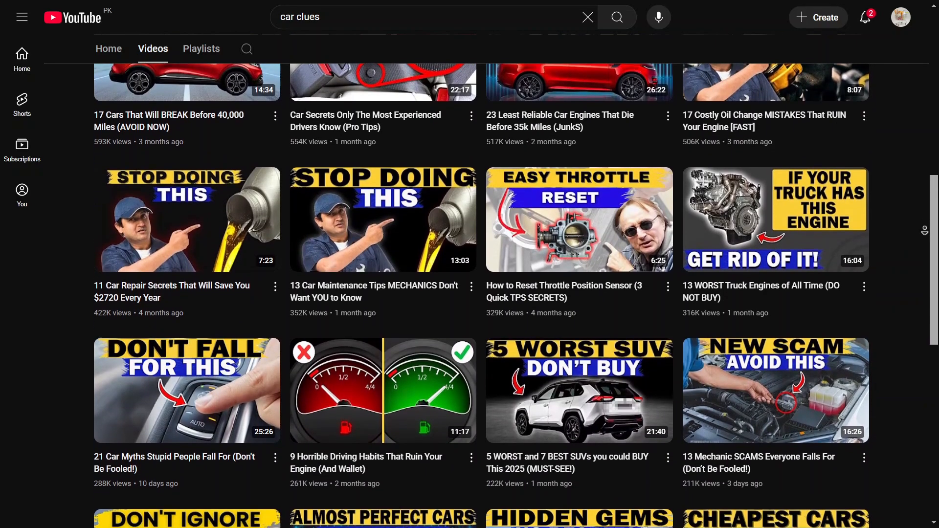
pyautogui.scroll(-2, 924, 229)
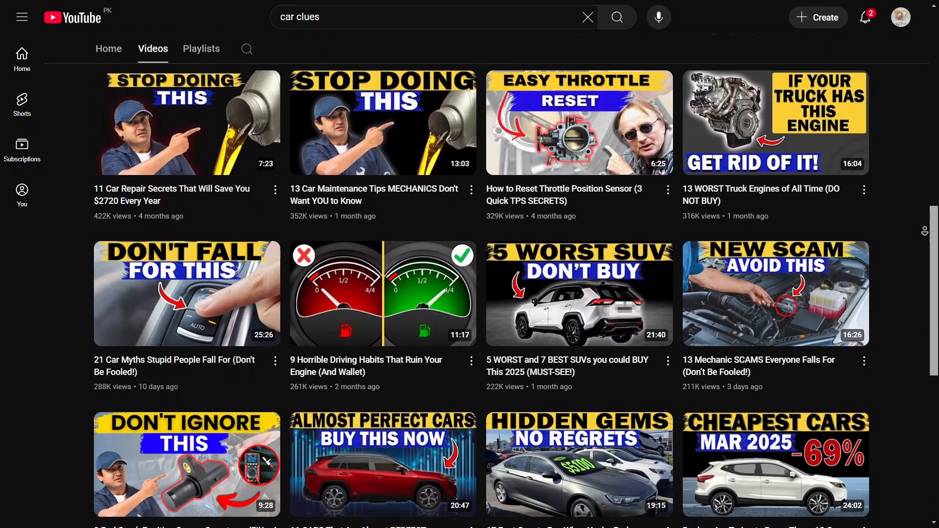
pyautogui.scroll(-2, 924, 231)
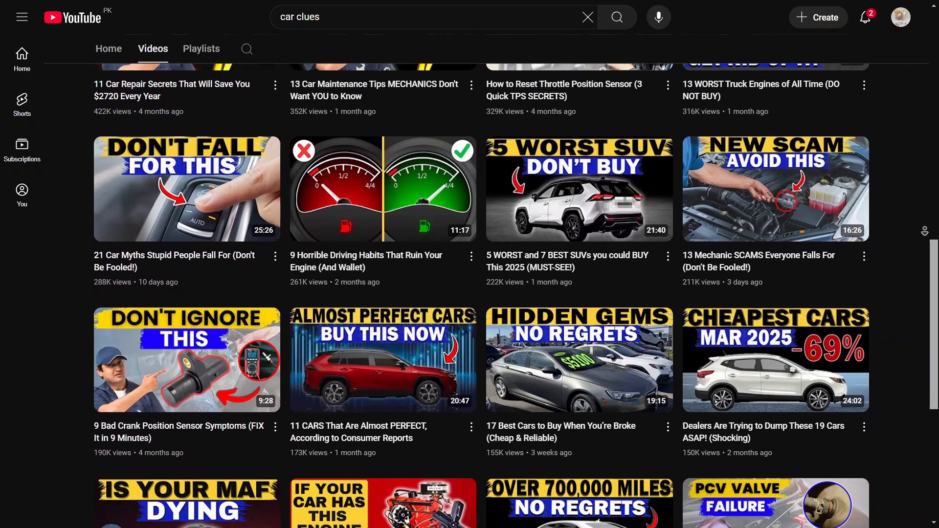
pyautogui.scroll(-2, 925, 231)
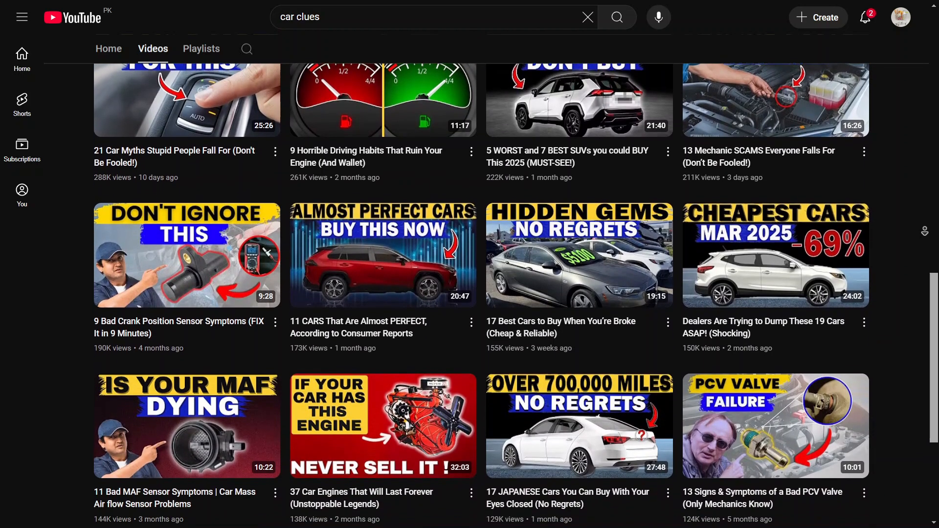
pyautogui.scroll(-2, 924, 231)
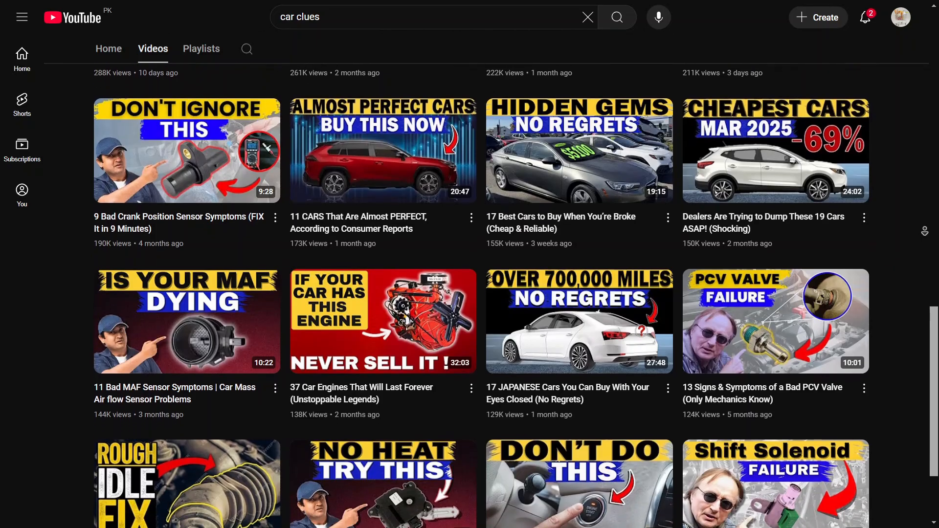
pyautogui.scroll(-1, 925, 231)
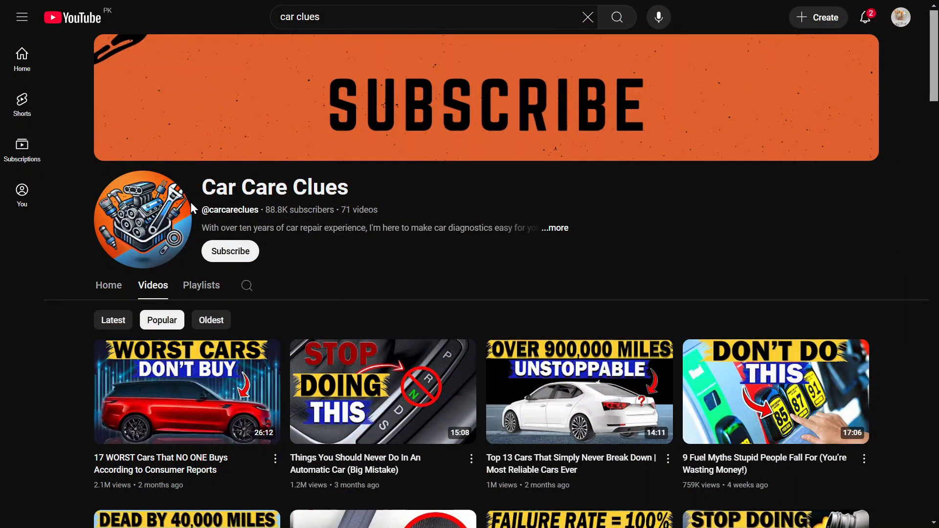
# Select the channel page's text from the channel name down through the whole video list for copying
pyautogui.moveTo(202, 182); pyautogui.dragTo(609, 482)
pyautogui.scroll(-20, 551, 479)
pyautogui.scroll(-20, 557, 459)
pyautogui.scroll(-10, 763, 425)
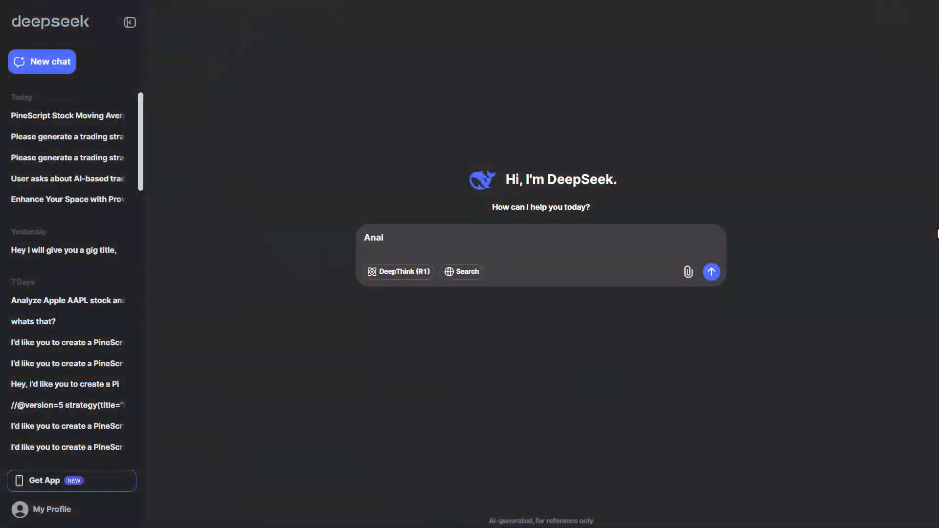
# In DeepSeek, send the prompt "Analyze this channel and give in" together with the copied channel page text
pyautogui.write('yze this channeland give in')
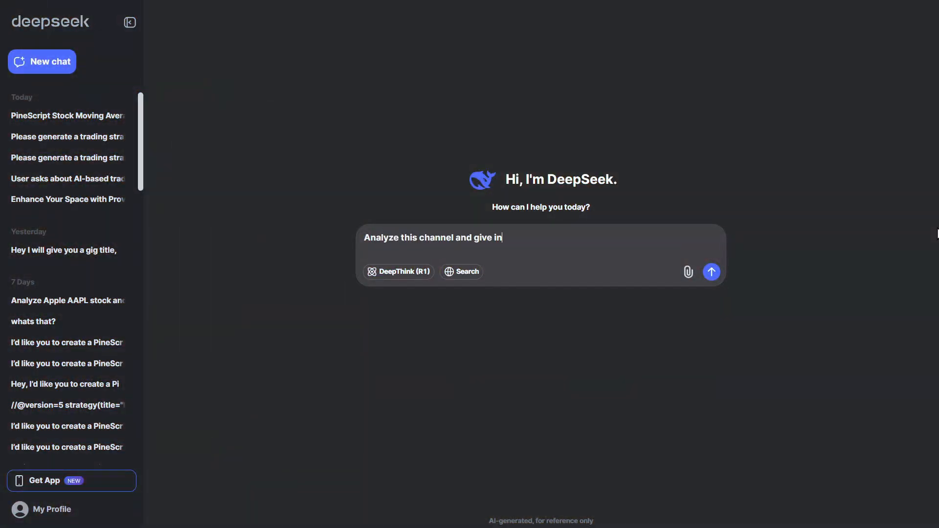
pyautogui.hotkey('ctrl', 'v')
pyautogui.press('Return')
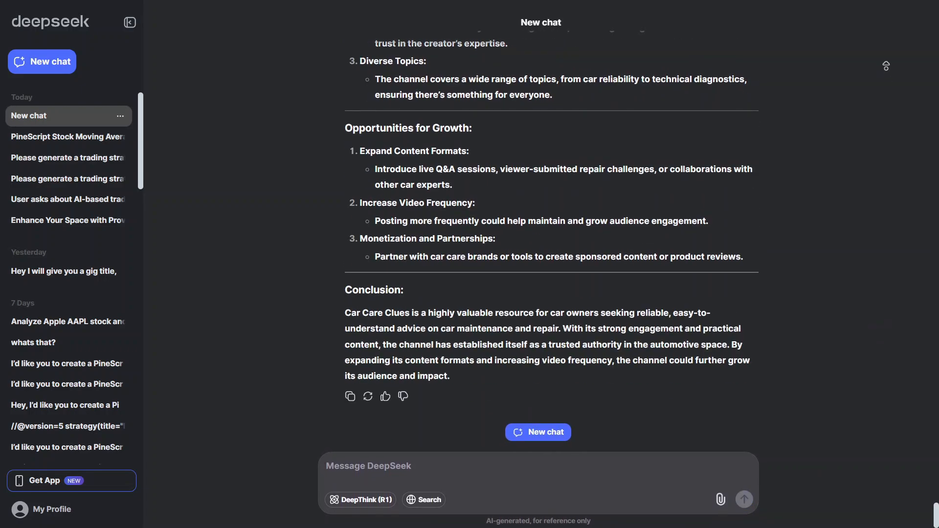
# Read through DeepSeek's analysis of Car Care Clues, focusing on the overview paragraph
pyautogui.scroll(20, 875, 163)
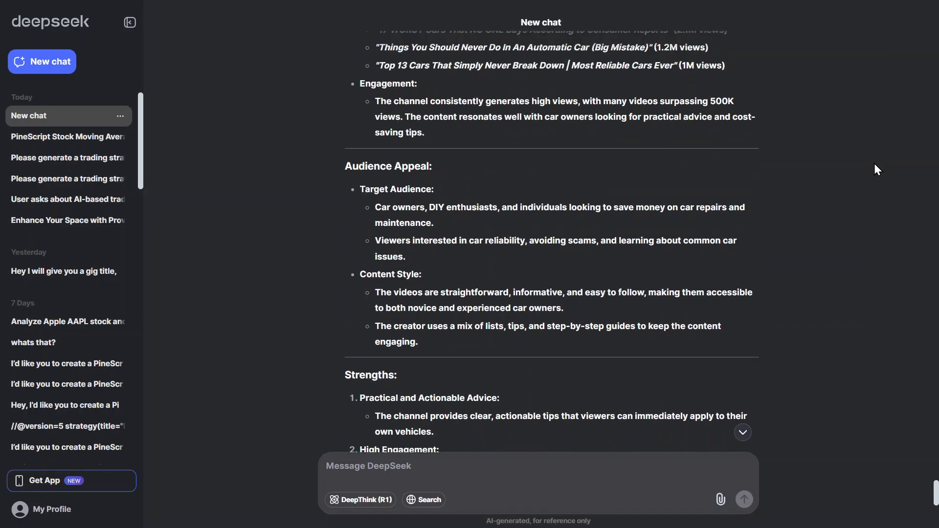
pyautogui.scroll(-3, 405, 256)
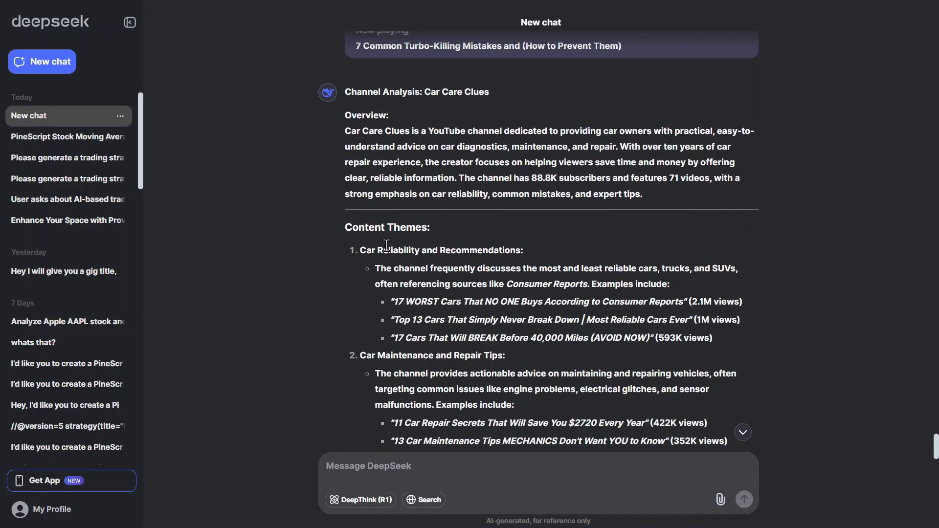
pyautogui.moveTo(367, 138); pyautogui.dragTo(720, 199)
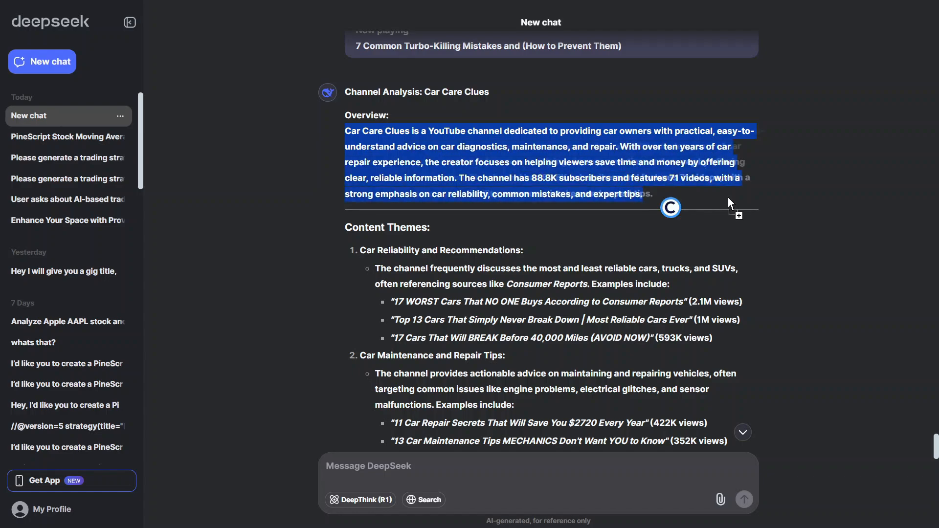
pyautogui.click(848, 197)
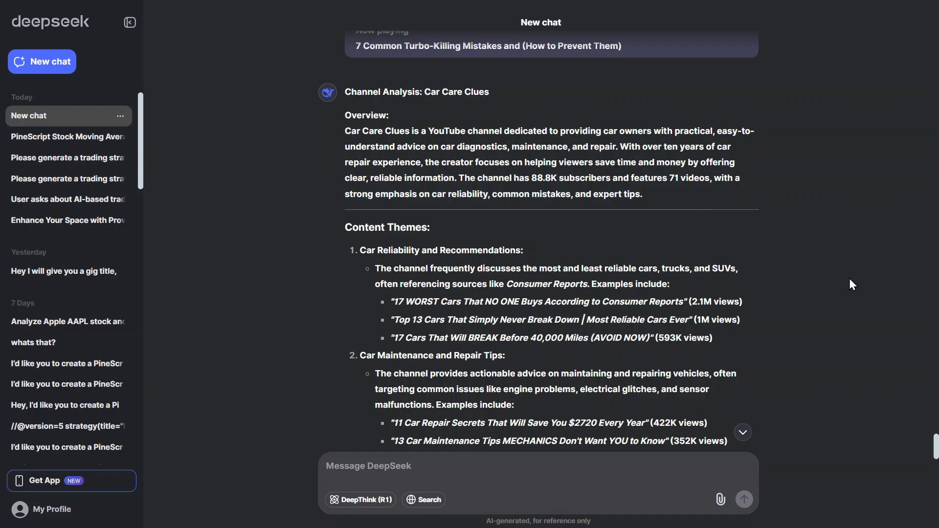
# Switch to the Word document and copy the prompt for generating 50 unique YouTube topics with thumbnail text
pyautogui.hotkey('alt', 'Tab')
pyautogui.middleClick(806, 218)
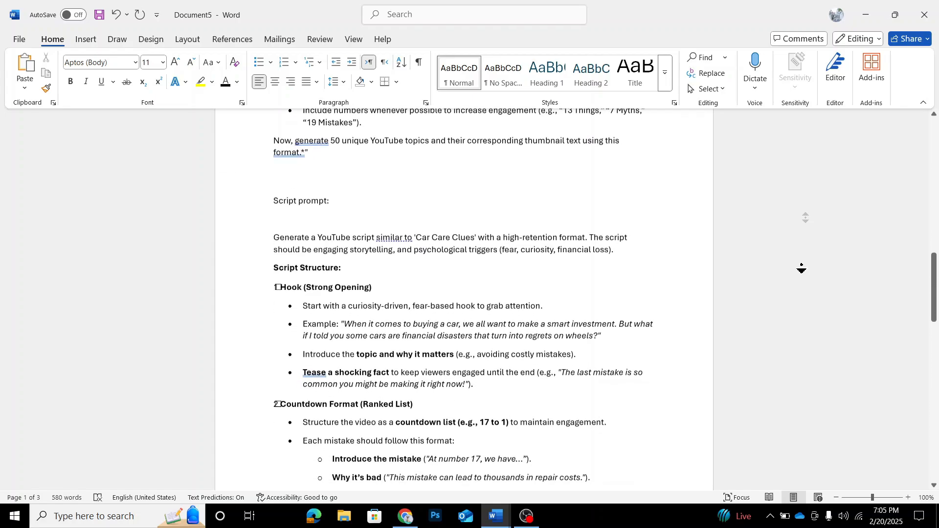
pyautogui.middleClick(801, 265)
pyautogui.scroll(15, 775, 260)
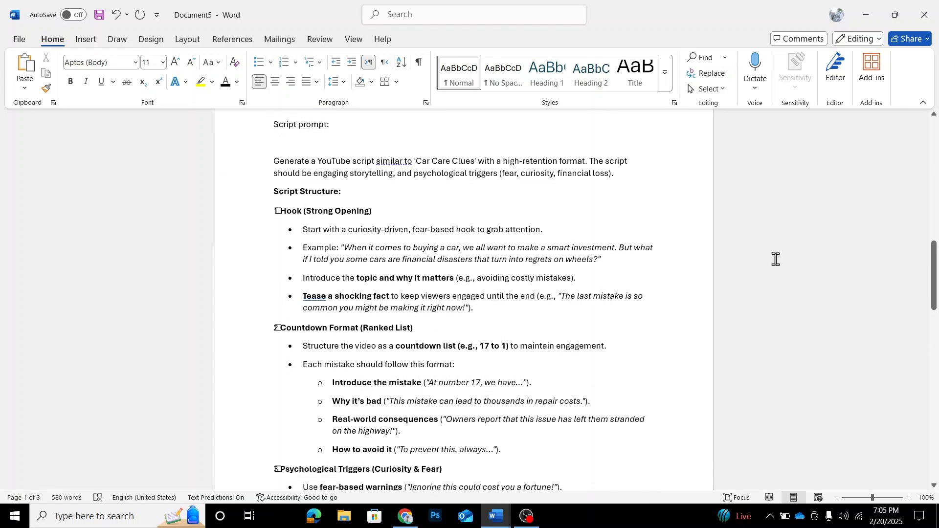
pyautogui.moveTo(273, 220); pyautogui.dragTo(317, 266)
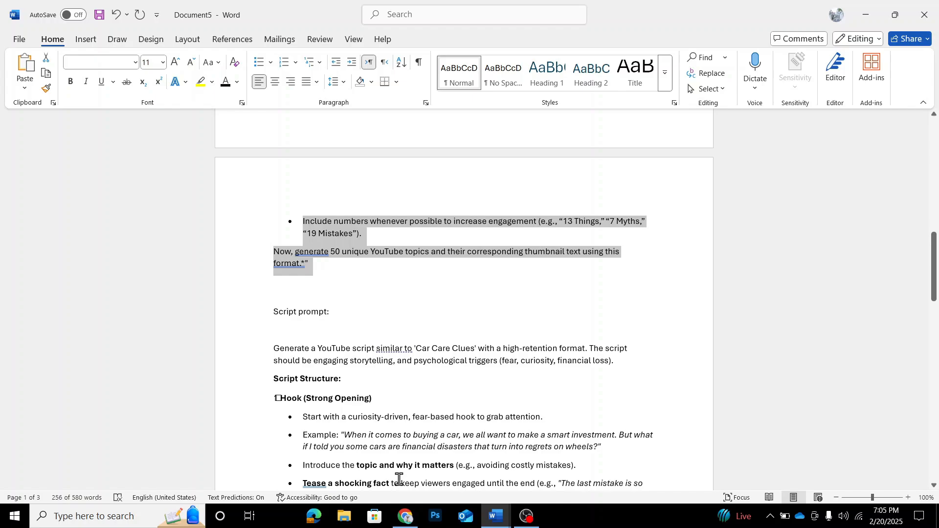
# Switch back to the DeepSeek chat and submit the copied prompt for 50 topics and thumbnail texts
pyautogui.click(405, 516)
pyautogui.hotkey('ctrl', 'v')
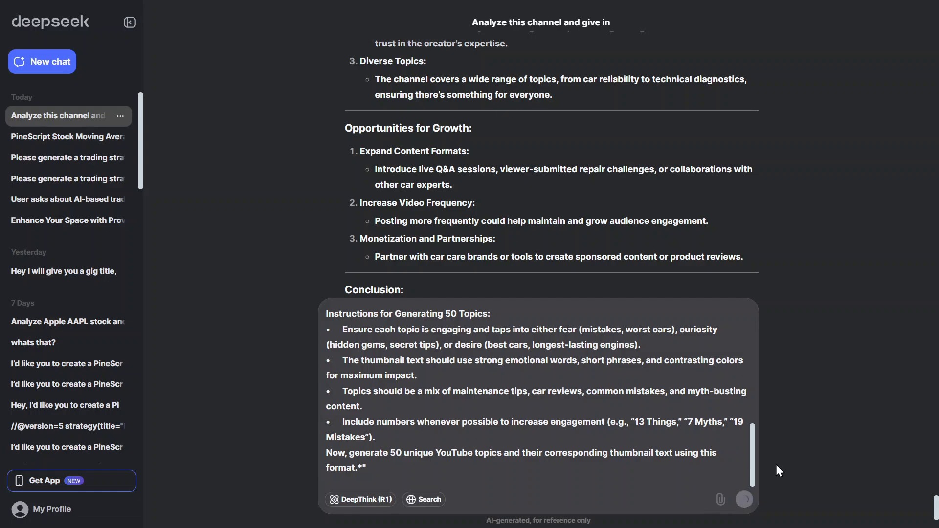
pyautogui.click(744, 500)
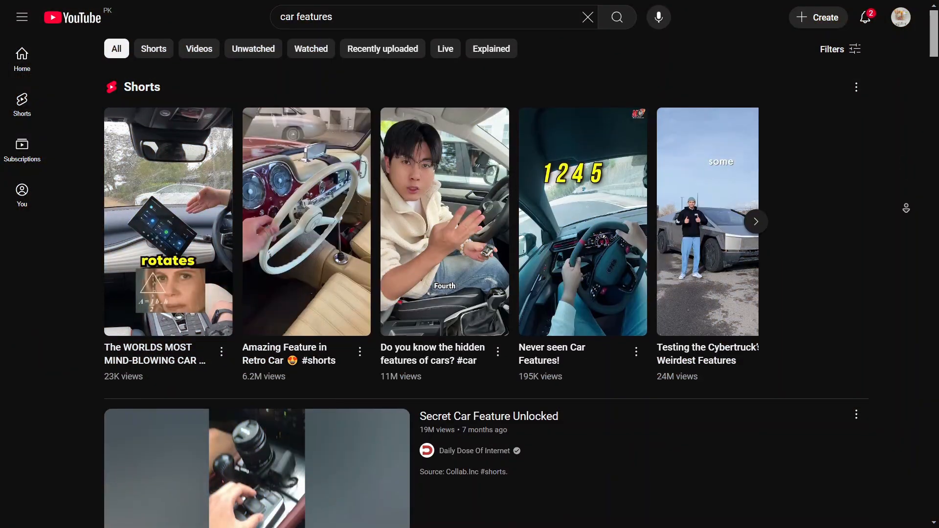
# Browse the YouTube search results for "car features" to examine related videos and their thumbnails
pyautogui.scroll(-5, 521, 273)
pyautogui.scroll(-10, 906, 218)
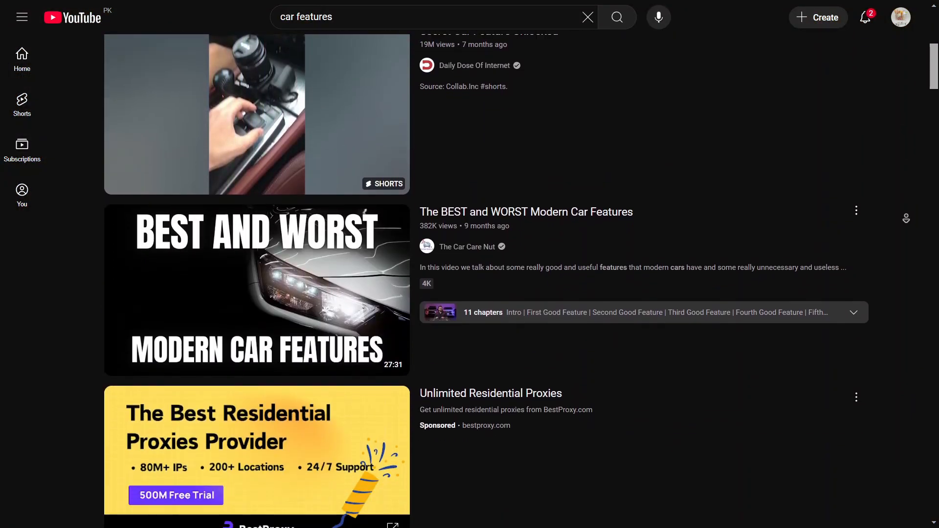
pyautogui.scroll(-9, 906, 212)
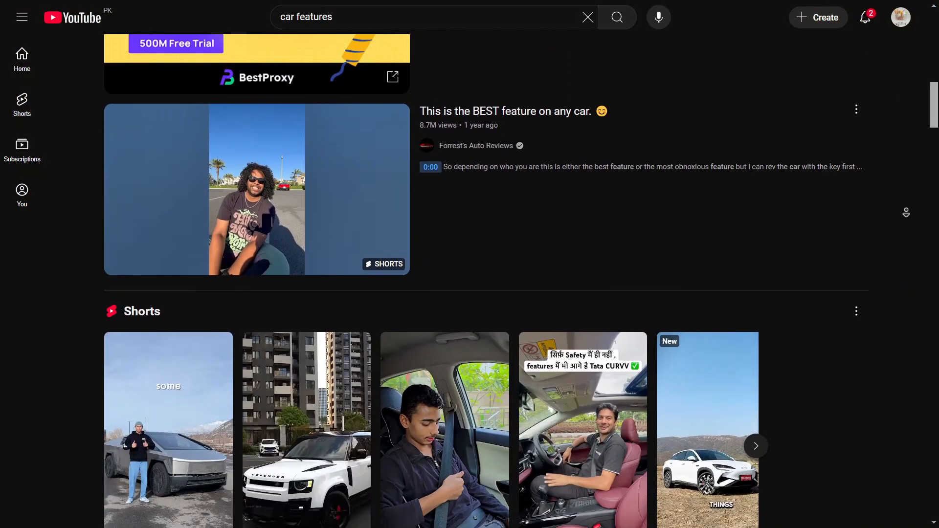
pyautogui.scroll(-9, 906, 212)
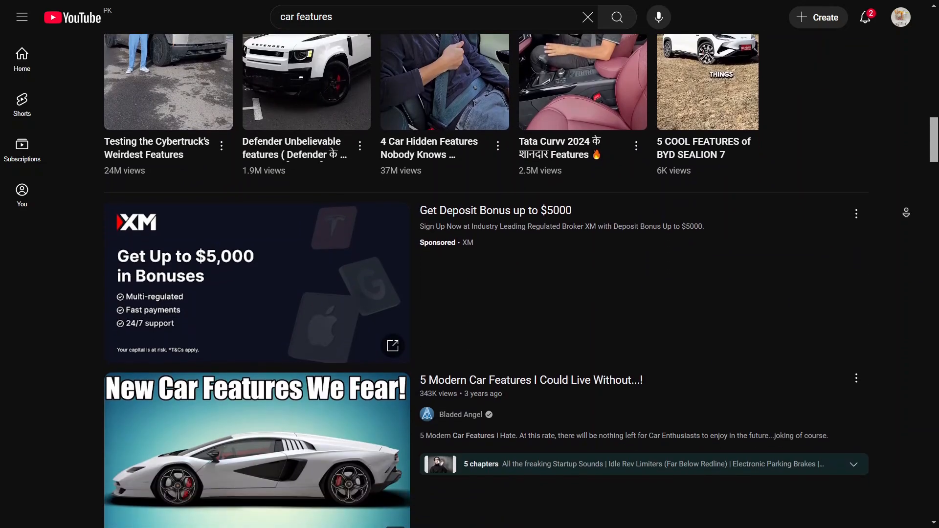
pyautogui.scroll(-9, 907, 212)
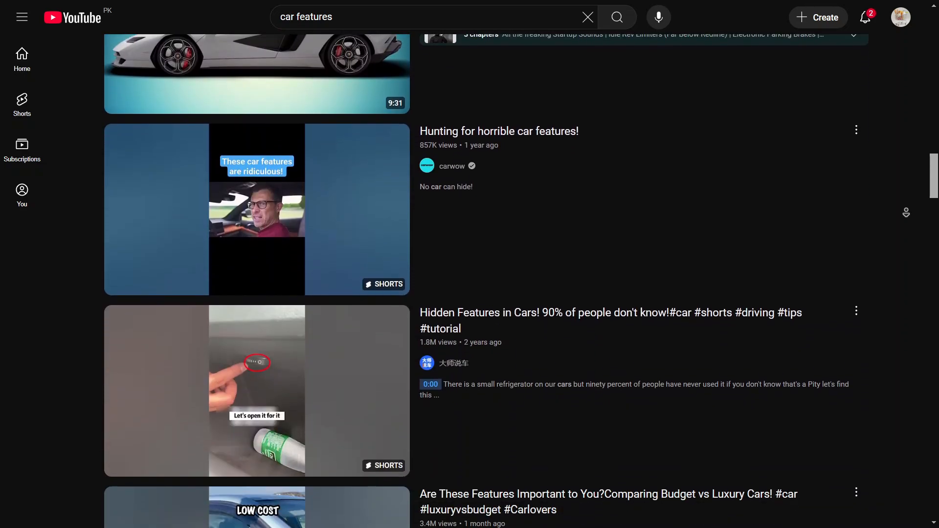
pyautogui.scroll(-9, 906, 212)
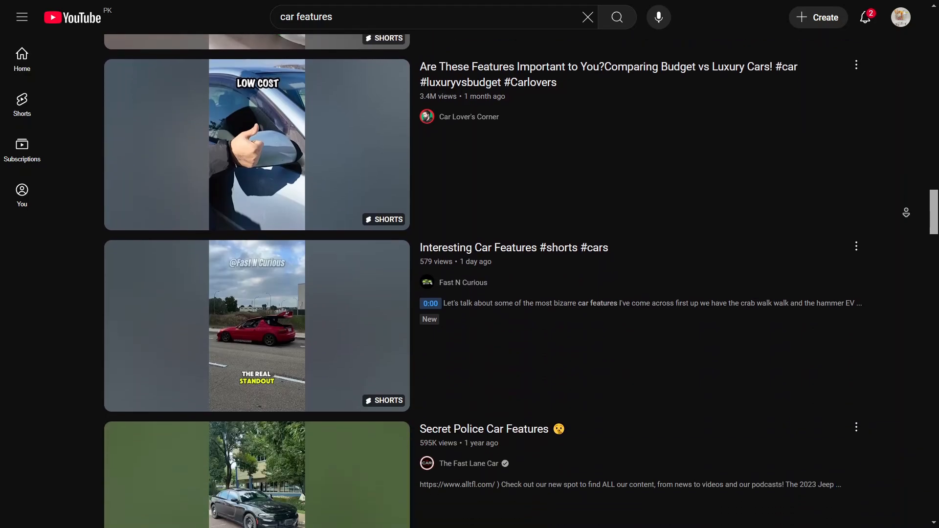
pyautogui.scroll(-1, 906, 212)
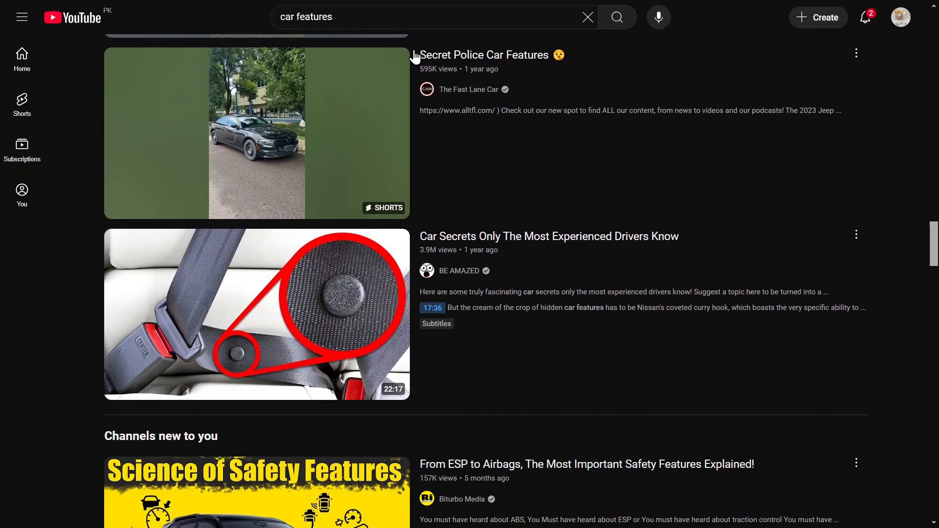
# Search YouTube for "futuristic cars" and look through the resulting videos and thumbnails
pyautogui.click(360, 18)
pyautogui.write('futur')
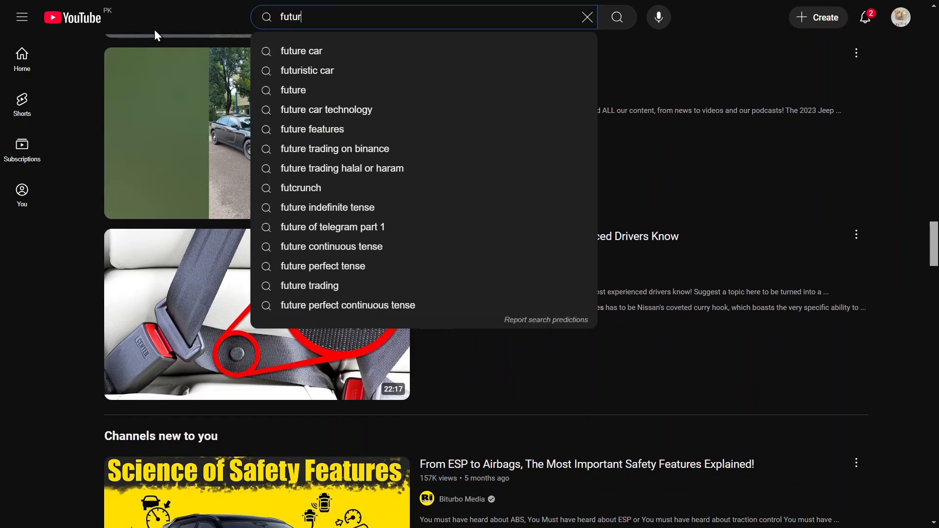
pyautogui.write('istic car')
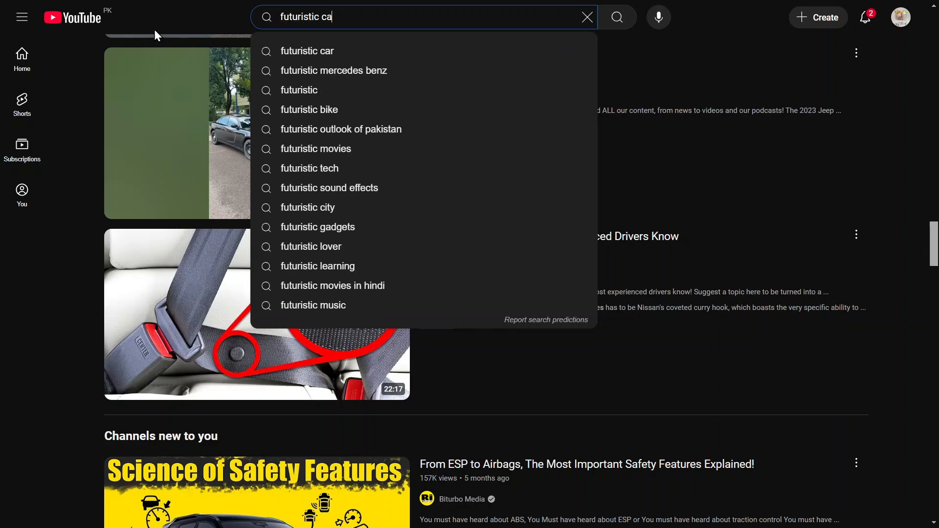
pyautogui.write('s')
pyautogui.press('Return')
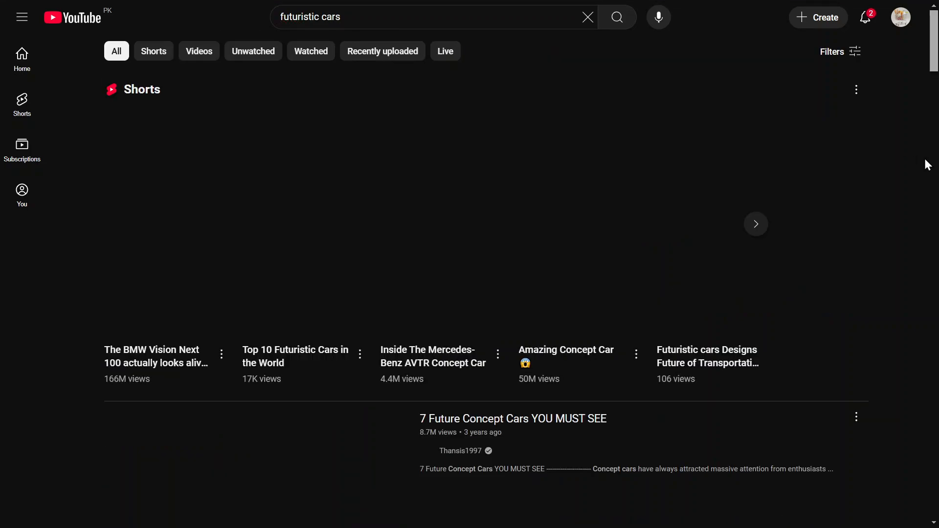
pyautogui.scroll(-7, 902, 233)
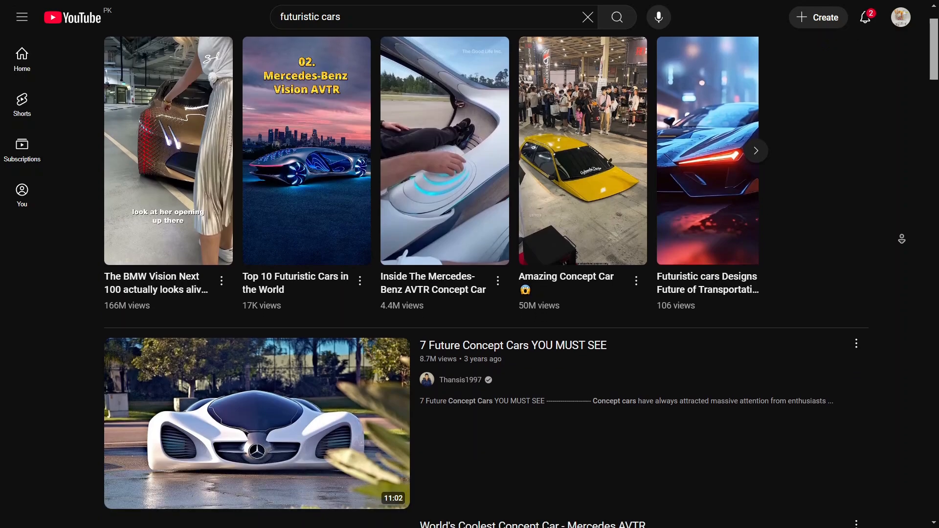
pyautogui.scroll(-8, 901, 238)
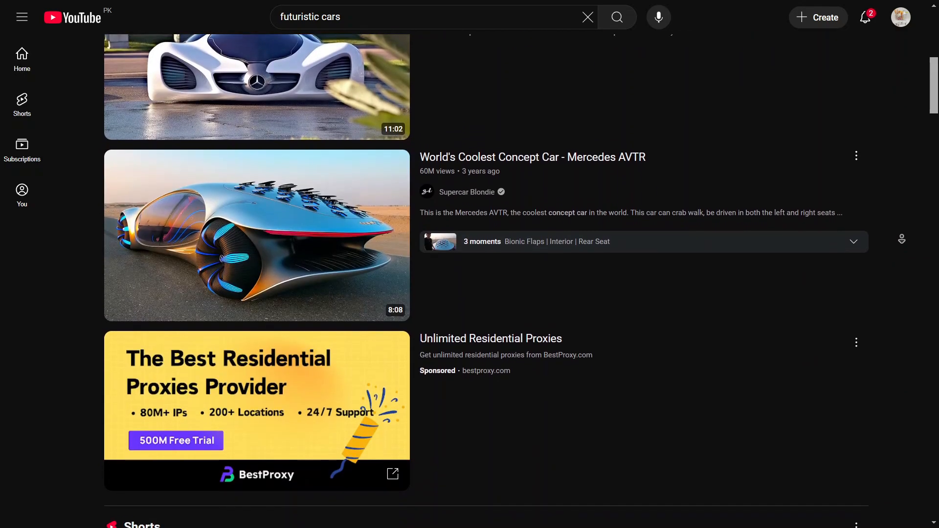
pyautogui.scroll(-8, 901, 238)
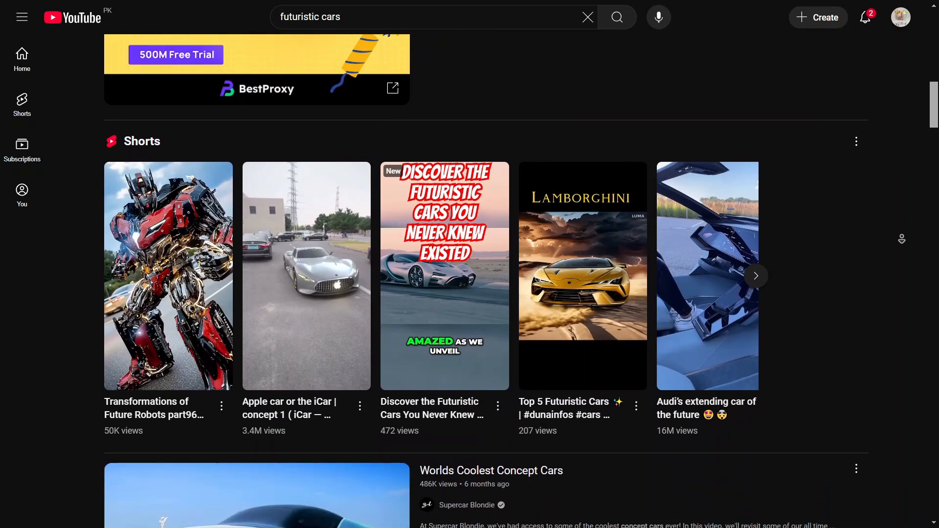
pyautogui.scroll(-2, 902, 239)
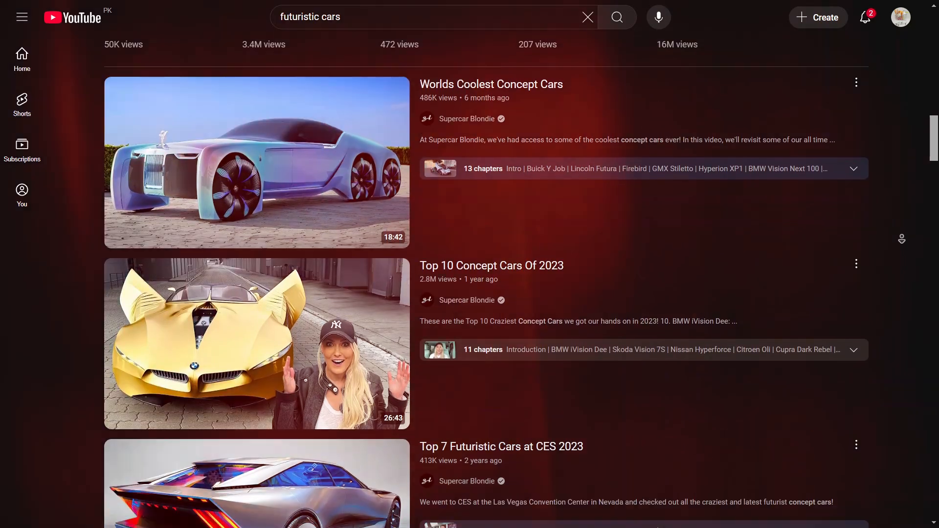
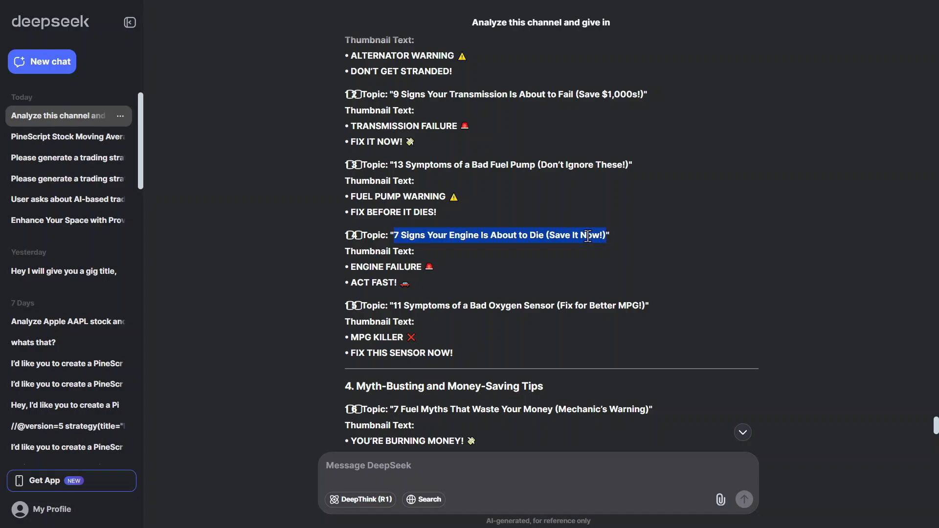
# Enter the topic "7 Signs Your Engine Is About to Die (Save It Now!)" as a new DeepSeek message without sending it
pyautogui.click(599, 250)
pyautogui.click(434, 473)
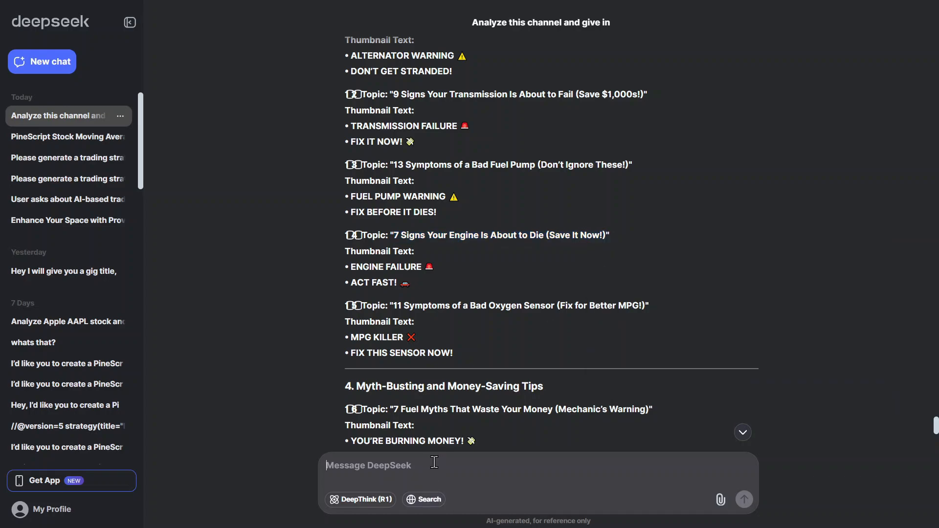
pyautogui.write('7 Signs Your Engine Is About to Die (Save It Now!)')
# Copy the full script prompt from the Word document, add it to the DeepSeek message with the topic, and submit it
pyautogui.hotkey('alt', 'Tab')
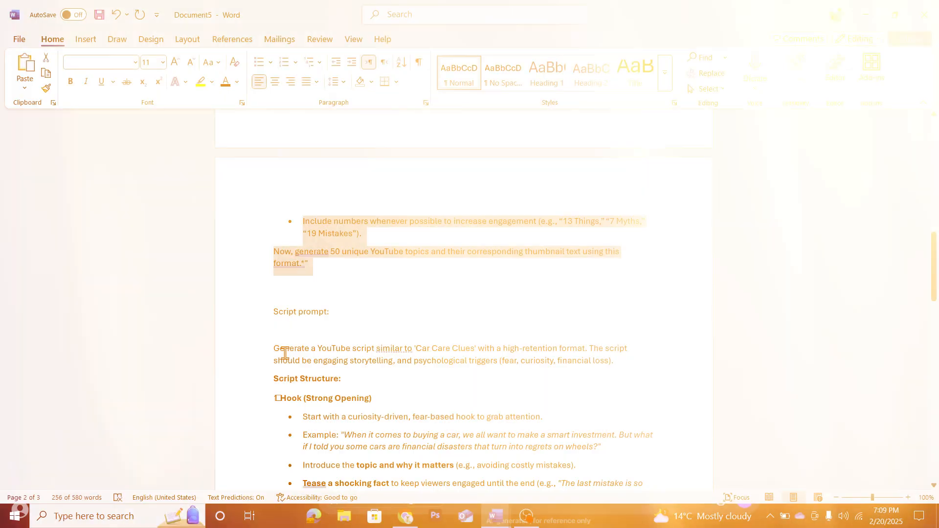
pyautogui.moveTo(271, 346); pyautogui.dragTo(409, 378)
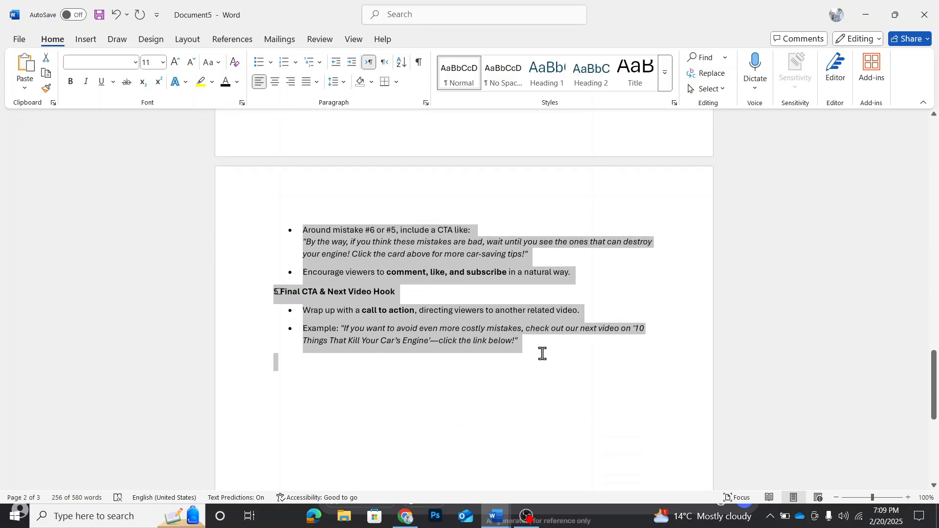
pyautogui.hotkey('alt', 'Tab')
pyautogui.hotkey('ctrl', 'v')
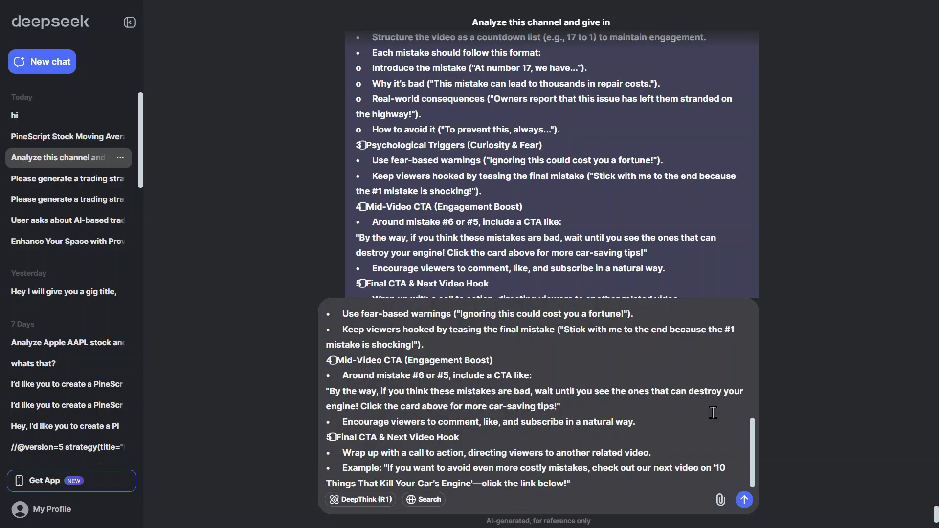
pyautogui.click(743, 502)
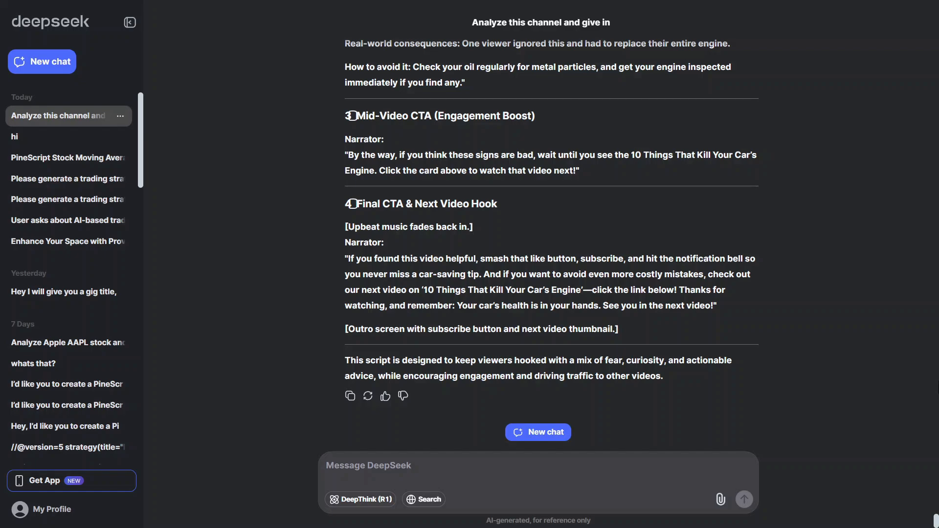
# Put the generated script into a blank Word document and delete the title, hook heading, music note and narrator label before "Imagine this"
pyautogui.hotkey('ctrl', 'v')
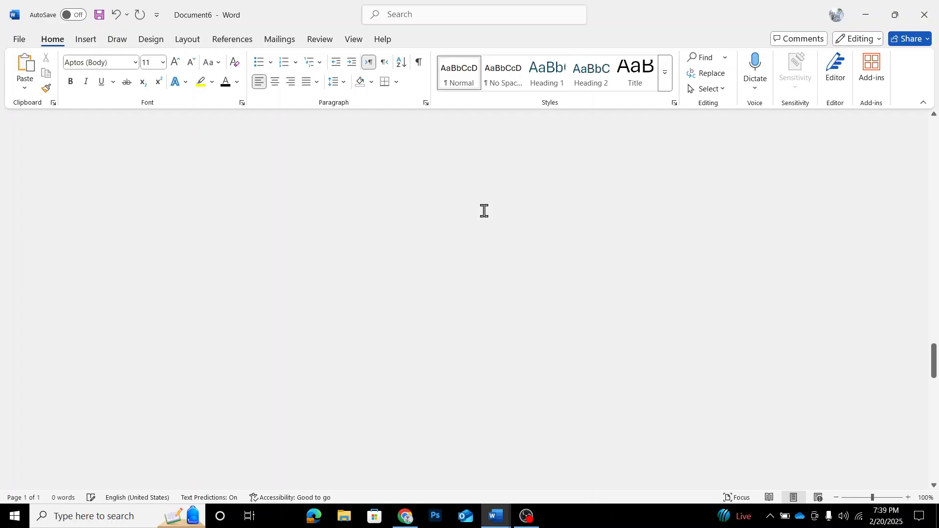
pyautogui.scroll(20, 475, 212)
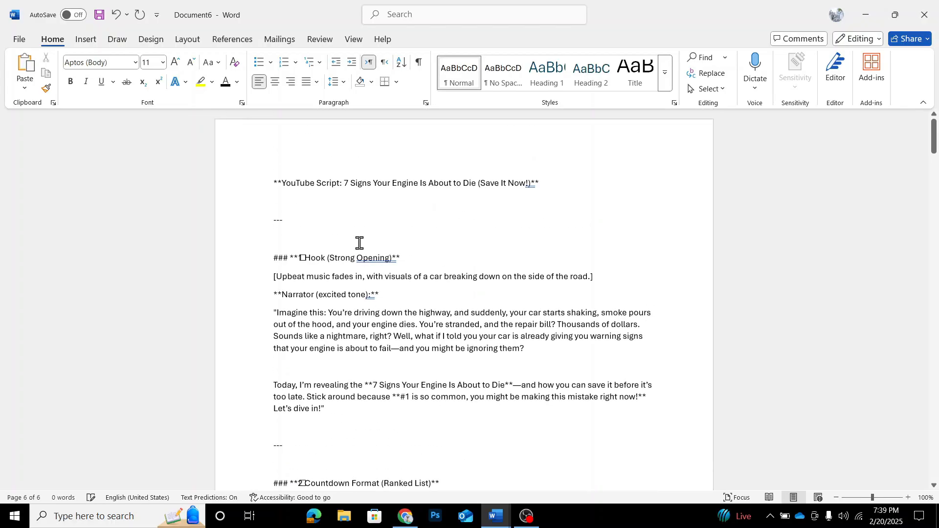
pyautogui.moveTo(388, 236); pyautogui.dragTo(191, 147)
pyautogui.press('BackSpace')
pyautogui.moveTo(417, 209); pyautogui.dragTo(193, 199)
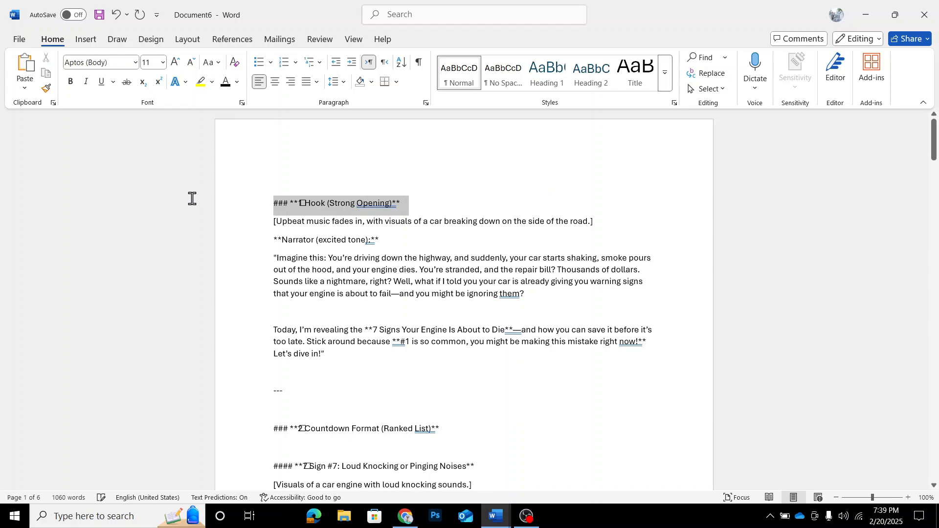
pyautogui.press('BackSpace')
pyautogui.moveTo(391, 223); pyautogui.dragTo(185, 175)
pyautogui.press('Delete')
pyautogui.press('Delete')
# Delete the blank lines, separator, Countdown Format heading, Sign #7 heading and visuals note around the script's intro paragraphs
pyautogui.click(301, 243)
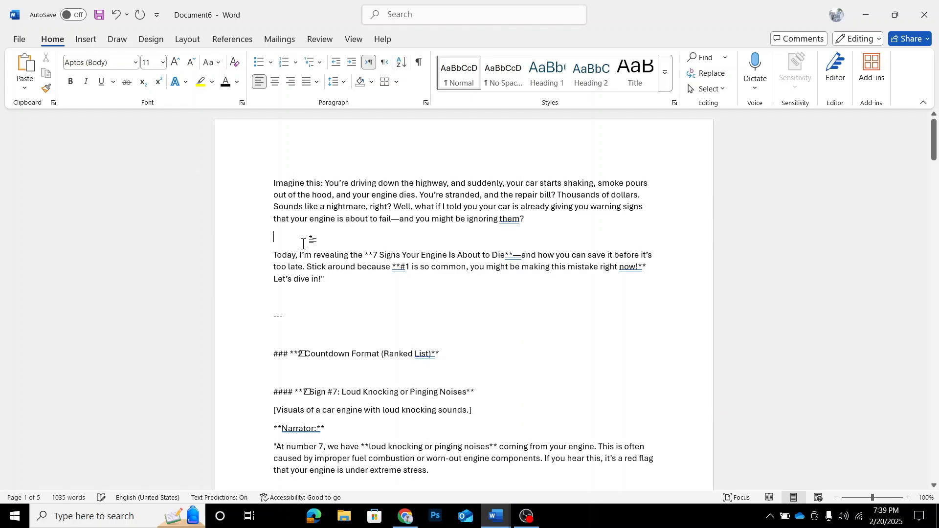
pyautogui.press('Delete')
pyautogui.click(359, 264)
pyautogui.press('Delete')
pyautogui.press('Delete')
pyautogui.moveTo(342, 300); pyautogui.dragTo(276, 286)
pyautogui.press('Delete')
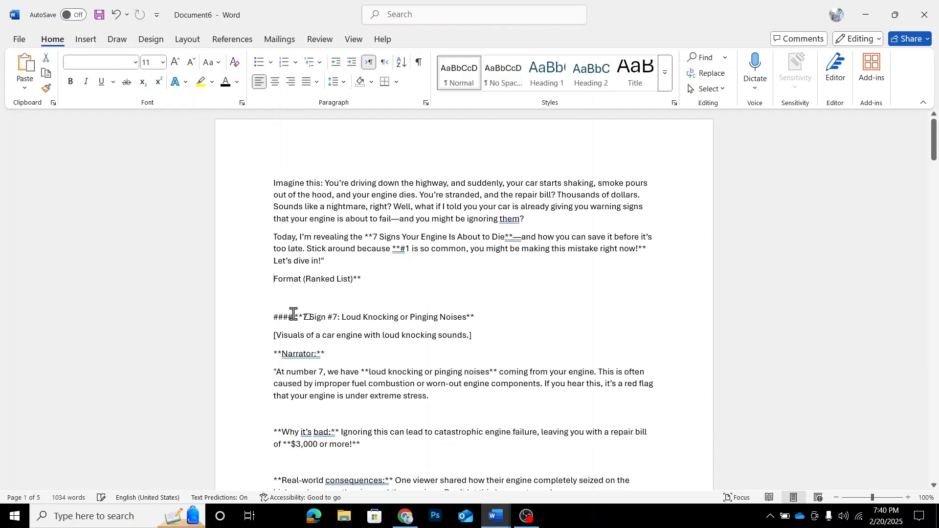
pyautogui.moveTo(494, 336); pyautogui.dragTo(266, 278)
pyautogui.press('Delete')
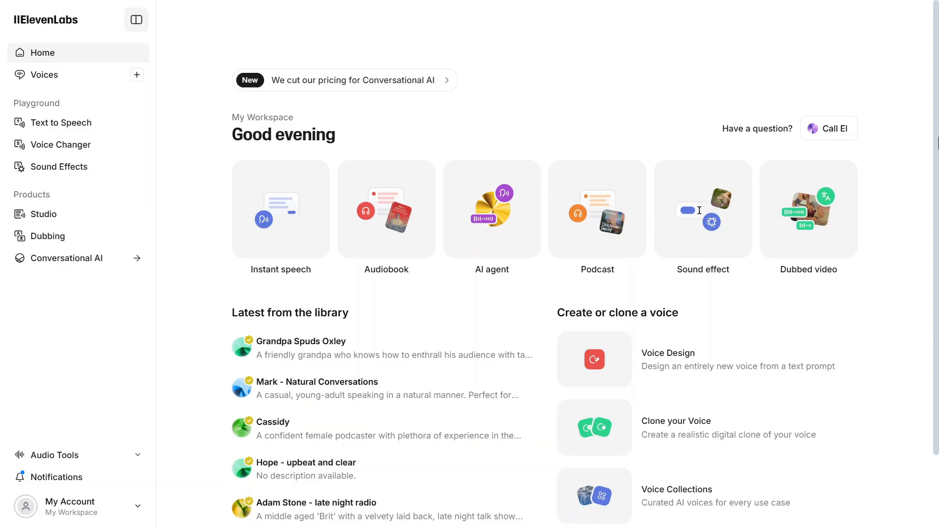
# Enter the script's two intro paragraphs in ElevenLabs Text to Speech and add Karl - raspy from the voice library as the voice
pyautogui.click(86, 125)
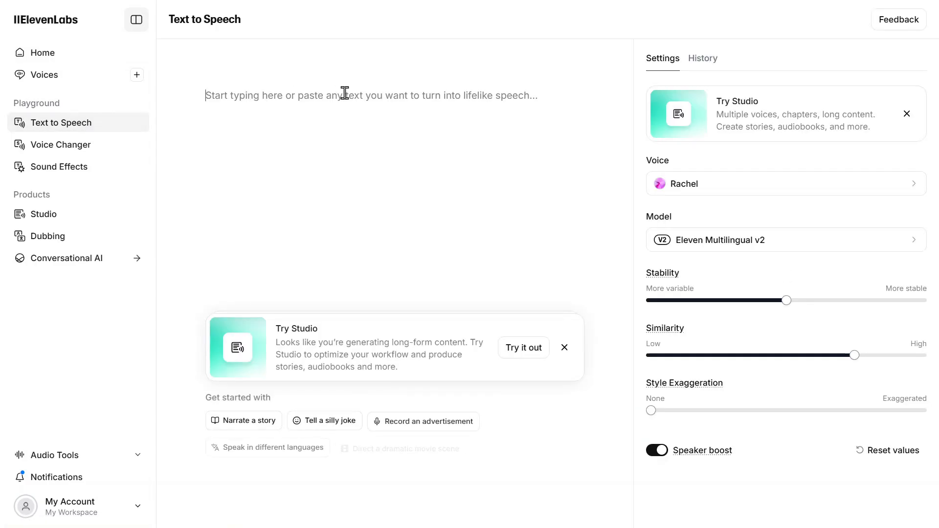
pyautogui.write('Imagine this: You’re driving down the highway, and suddenly, your car starts shaking, smoke pours out of the hood, and your engine dies. You’re stranded, and the repair bill? Thousands of dollars. Sounds like a nightmare, right? Well, what if I told you your car is already giving you warning signs that your engine is about to fail—and you might be ignoring them? Today, I’m revealing the 7 Signs Your Engine Is About to Die—and how you can save it before it’s too late. Stick around because number 1 is so common, you might be making this mistake right now!** Let’s dive in!"')
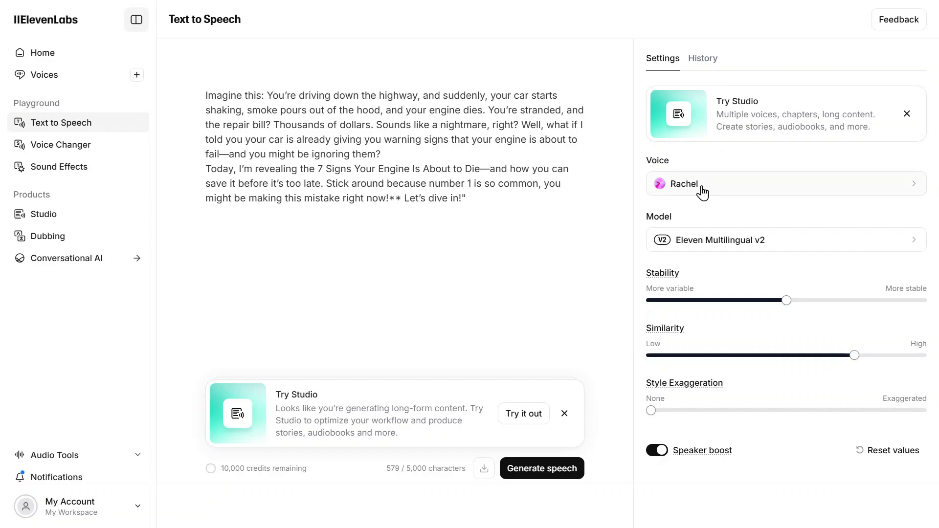
pyautogui.click(701, 190)
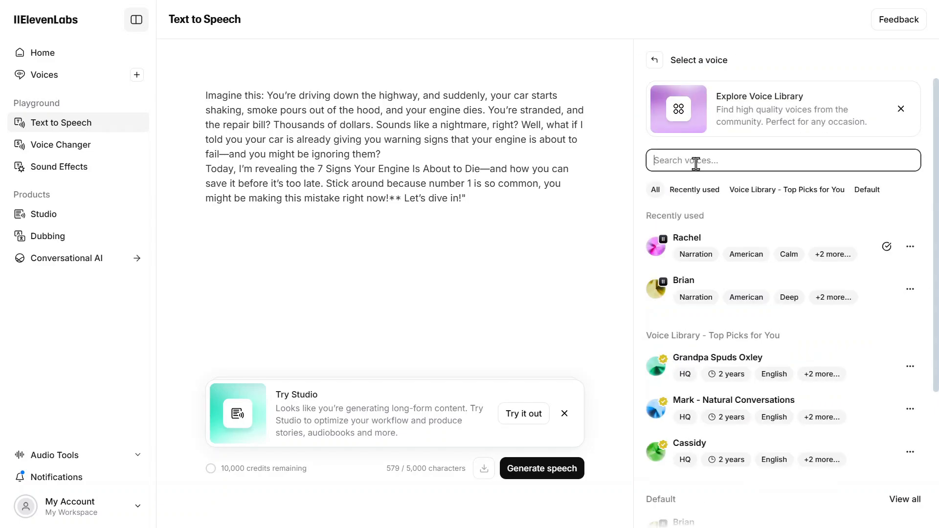
pyautogui.write('karl')
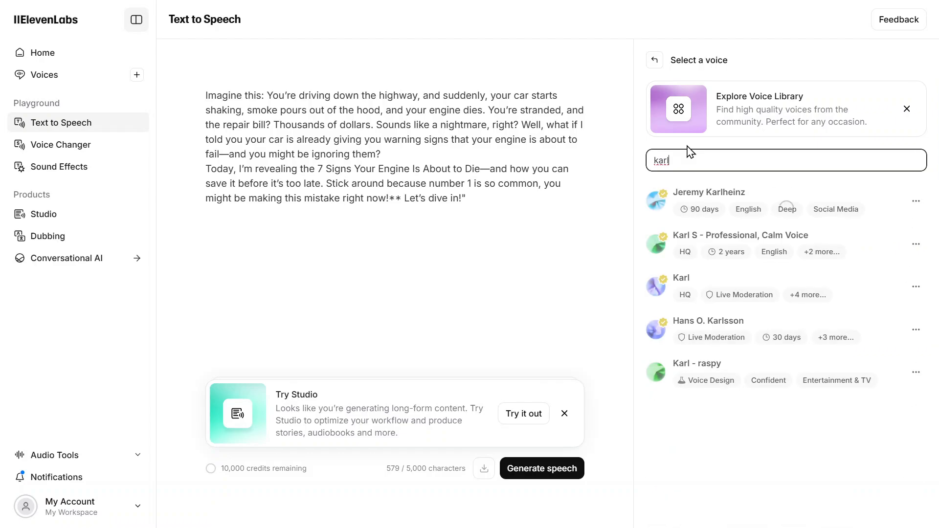
pyautogui.click(748, 369)
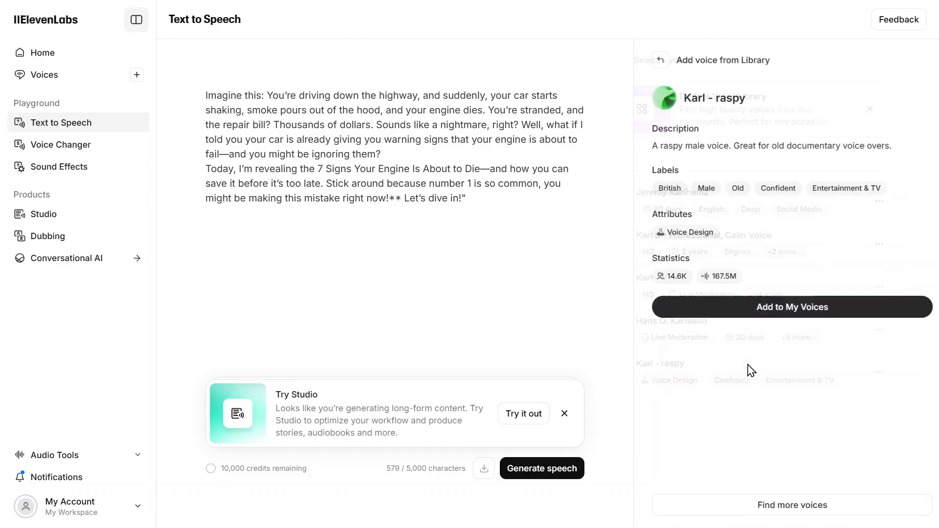
pyautogui.click(753, 311)
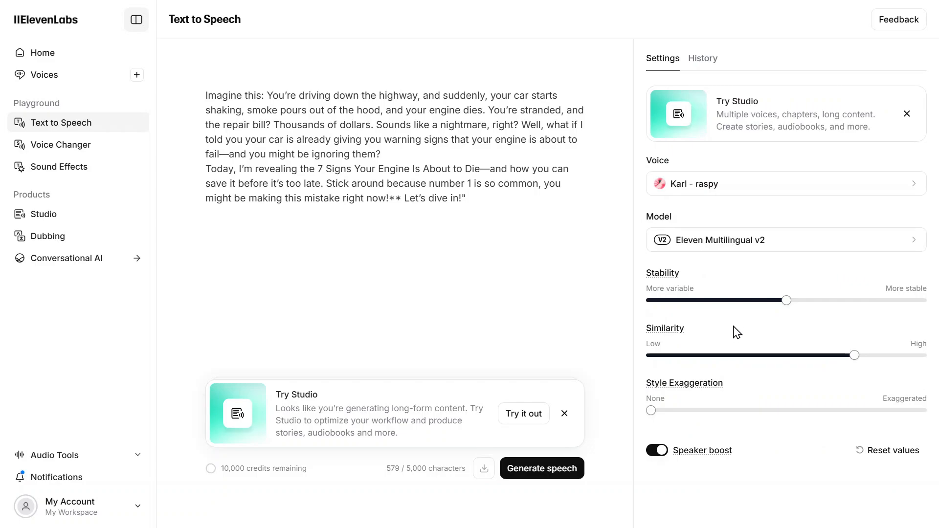
# Raise Style Exaggeration to a bit under halfway, set Stability to 48%, generate the speech and pause its playback
pyautogui.moveTo(707, 411); pyautogui.dragTo(761, 419)
pyautogui.click(779, 300)
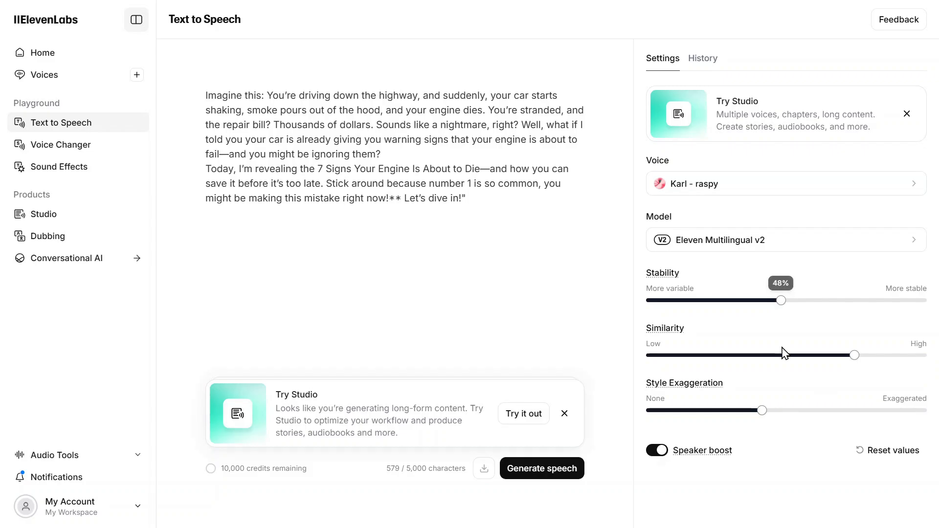
pyautogui.click(540, 476)
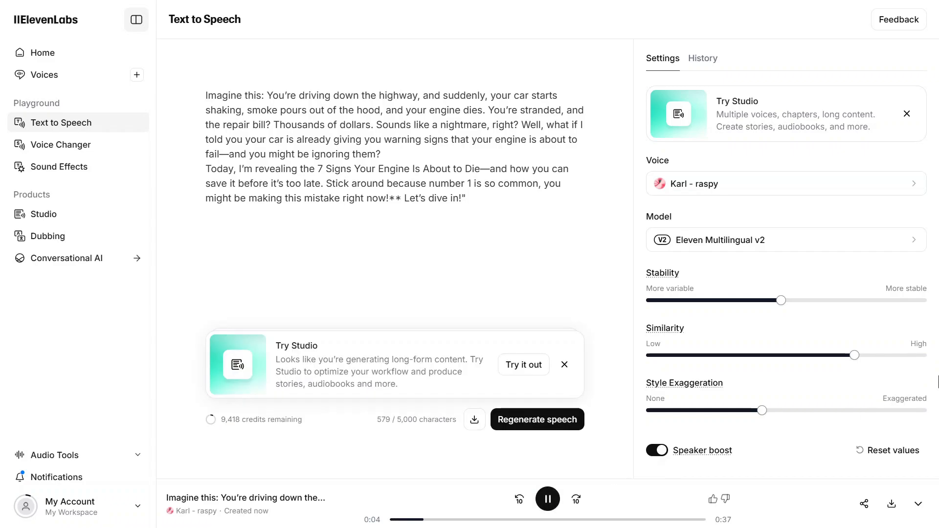
pyautogui.click(547, 499)
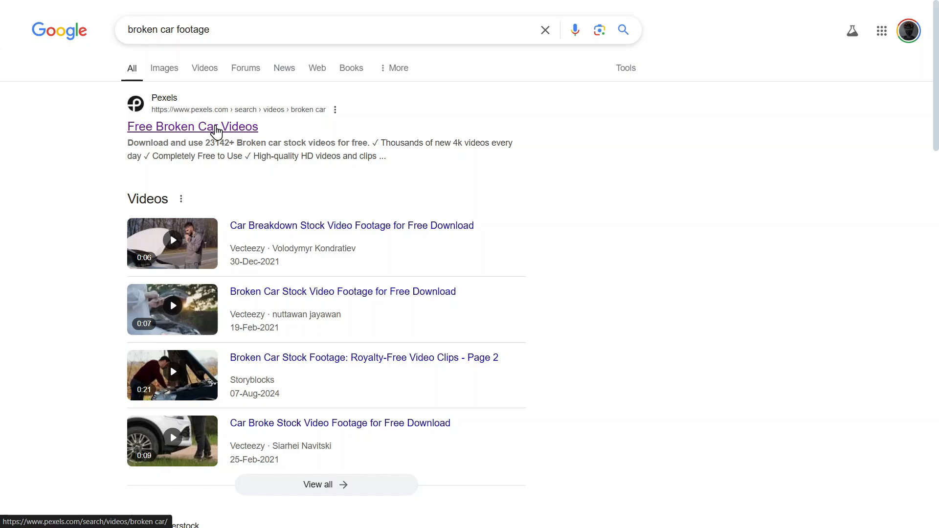
# Open the Pexels Free Broken Car Videos page from the Google results and look through the stock clips
pyautogui.click(215, 130)
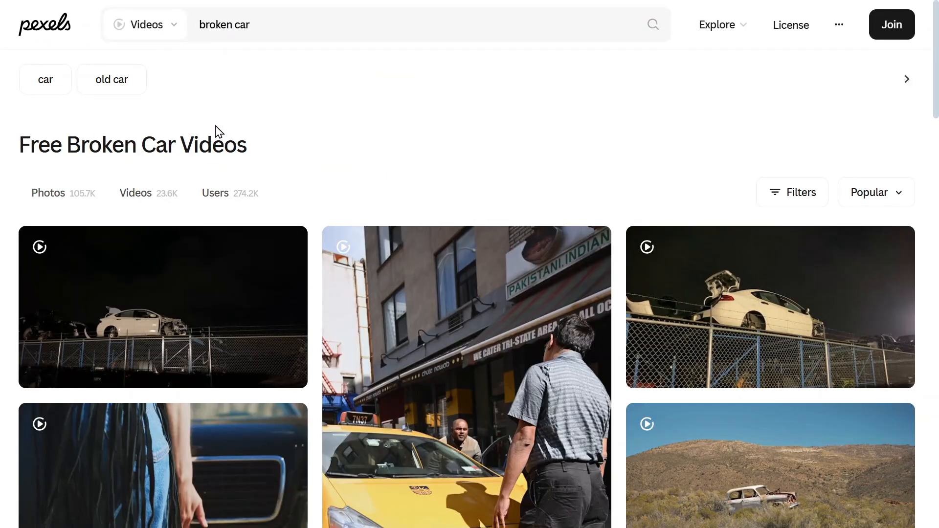
pyautogui.scroll(-5, 215, 131)
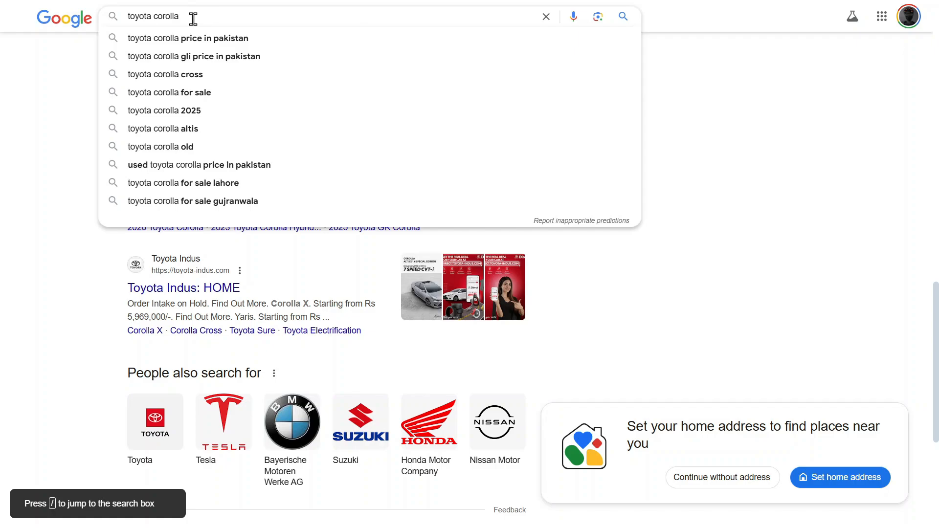
# Search Google Images for "toyota corolla car images" and look through the results, closing the opened Toyota Corolla X preview
pyautogui.write('ca')
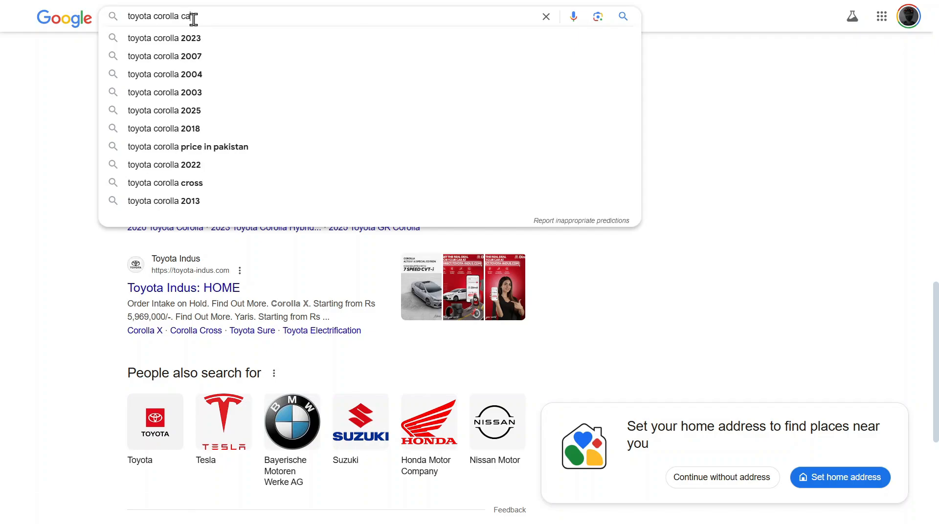
pyautogui.write('r images')
pyautogui.press('Return')
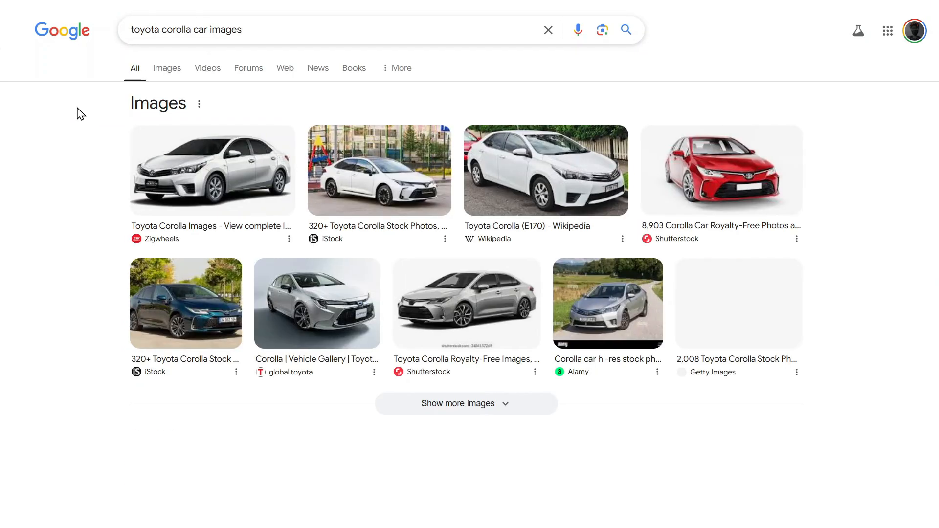
pyautogui.click(172, 68)
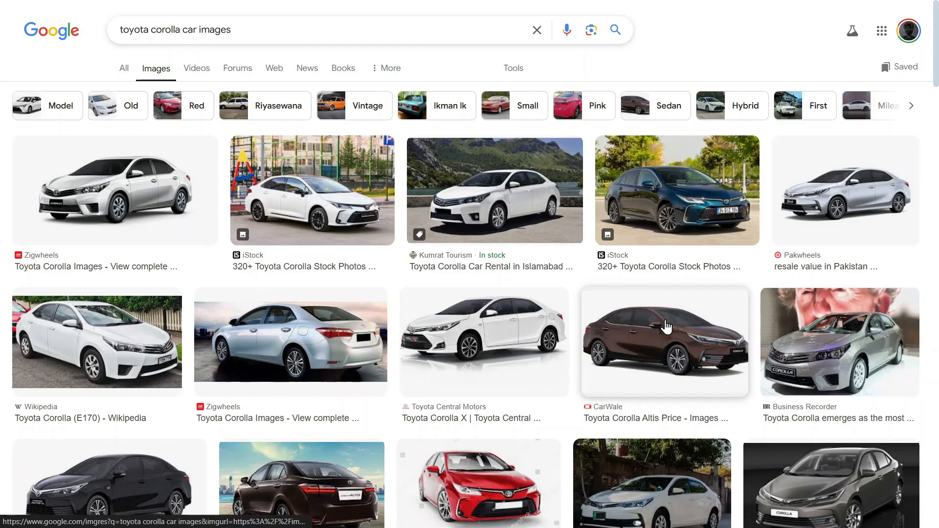
pyautogui.scroll(-5, 662, 325)
pyautogui.scroll(-6, 659, 327)
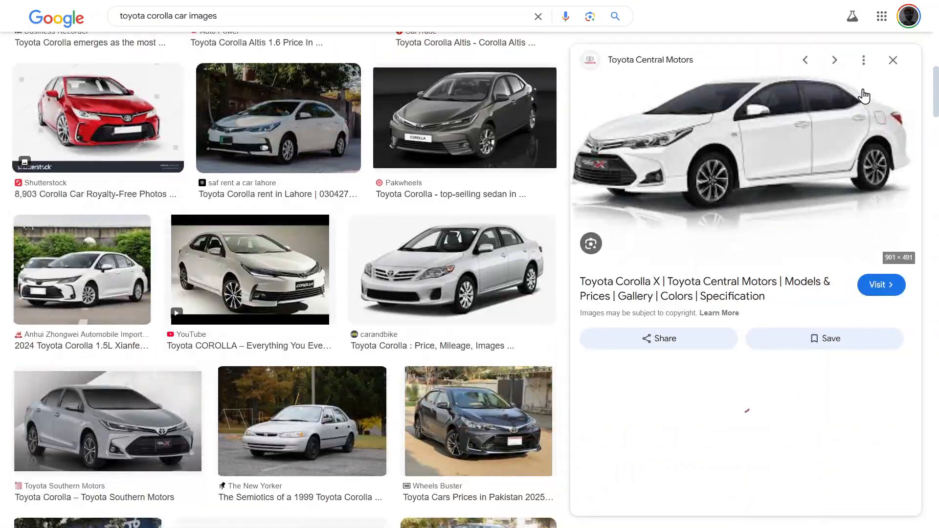
pyautogui.click(893, 59)
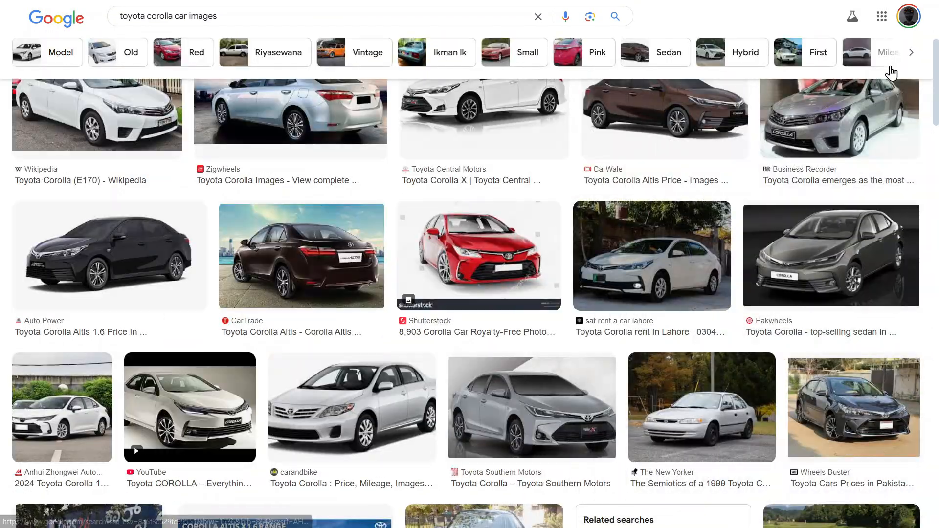
# Switch to CapCut and add the epic-background-orchestral-music MP3 from Downloads to the project timeline as background music
pyautogui.scroll(3, 841, 161)
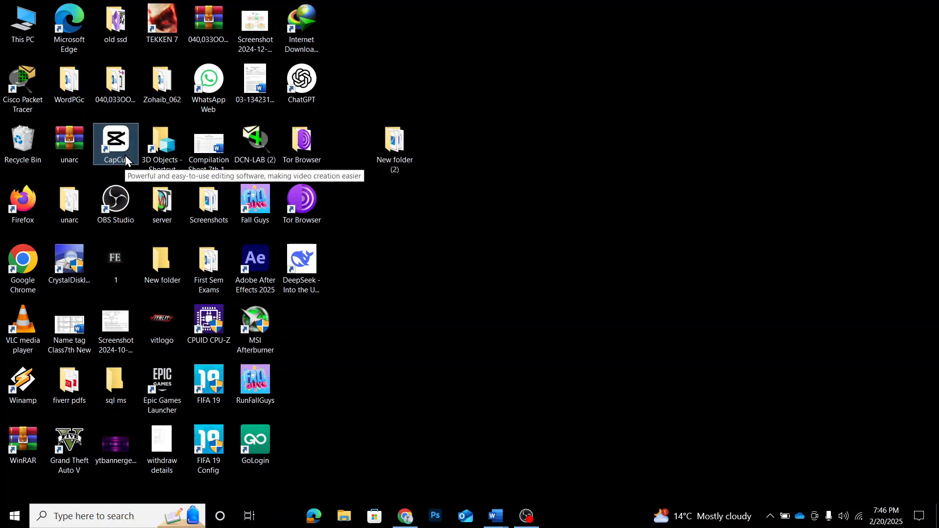
pyautogui.doubleClick(125, 154)
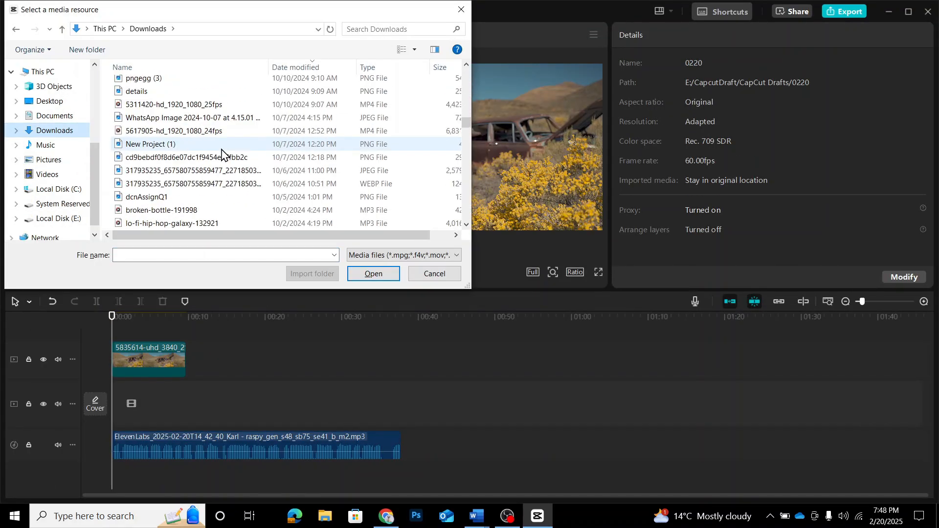
pyautogui.scroll(5, 220, 146)
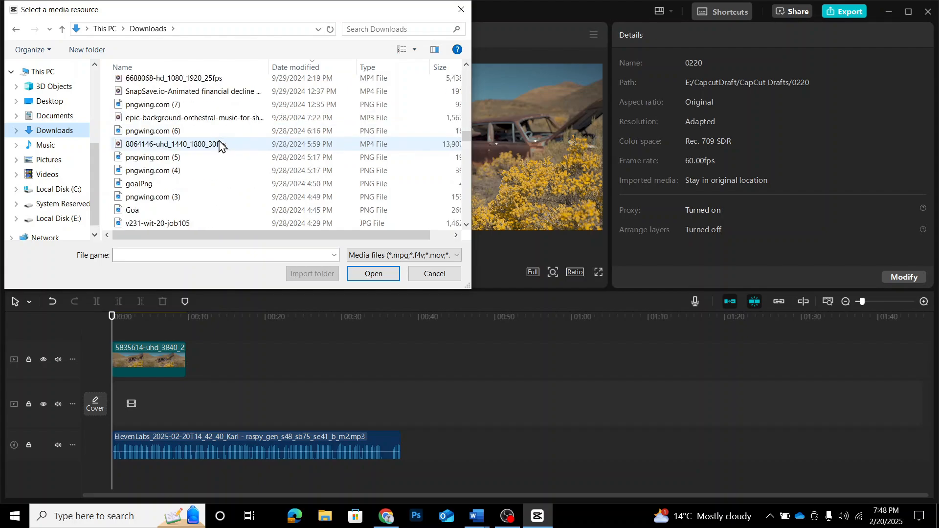
pyautogui.doubleClick(215, 150)
pyautogui.click(181, 374)
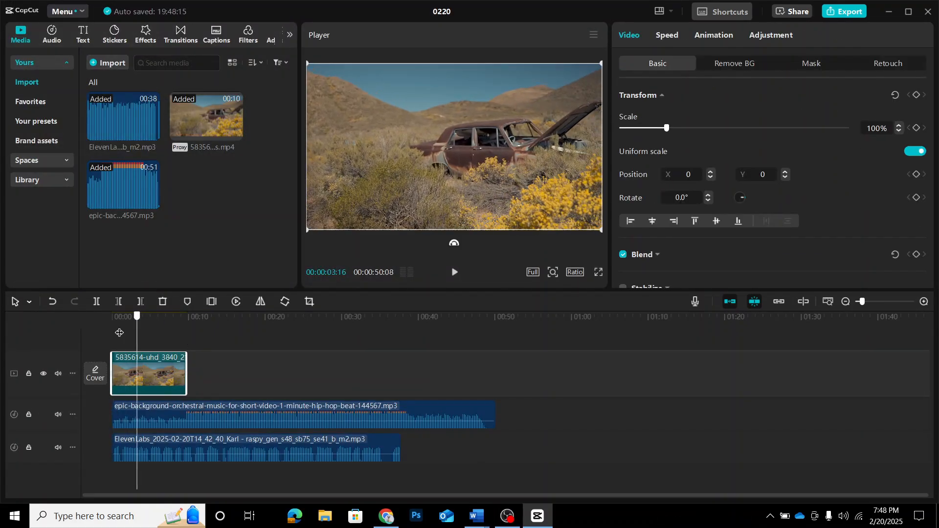
# Lower the background music clip's volume to about -18.3 dB on the timeline
pyautogui.click(155, 413)
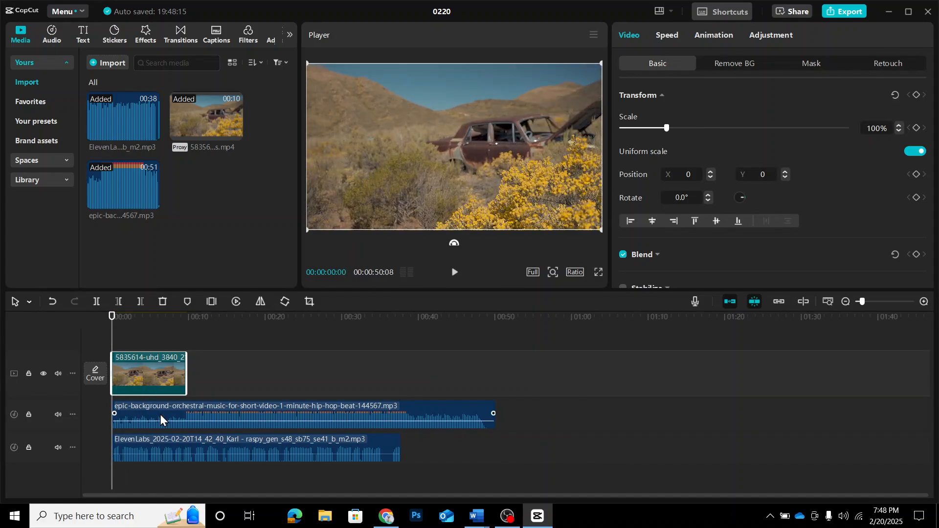
pyautogui.moveTo(241, 421); pyautogui.dragTo(253, 424)
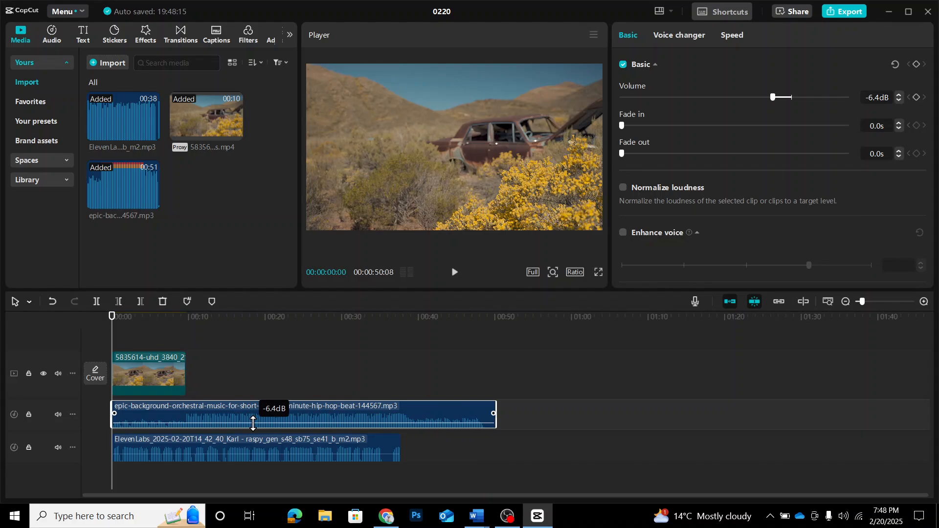
pyautogui.click(236, 452)
pyautogui.moveTo(235, 460); pyautogui.dragTo(254, 425)
pyautogui.click(251, 429)
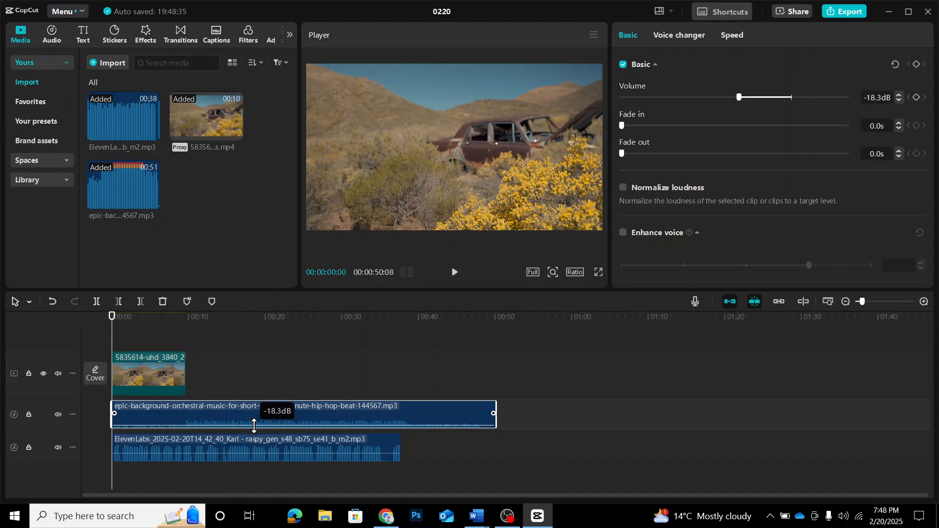
pyautogui.click(171, 329)
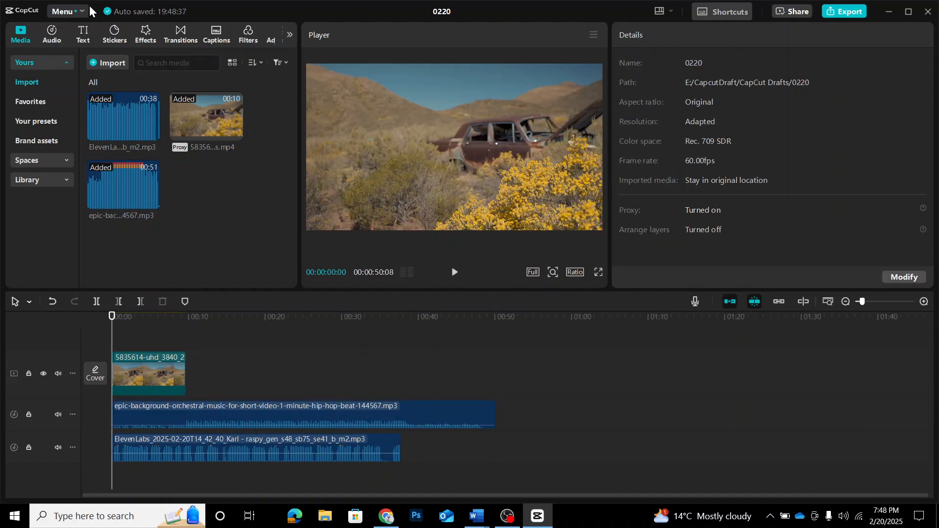
# Apply the trending Vignette video effect to the broken car clip
pyautogui.click(145, 38)
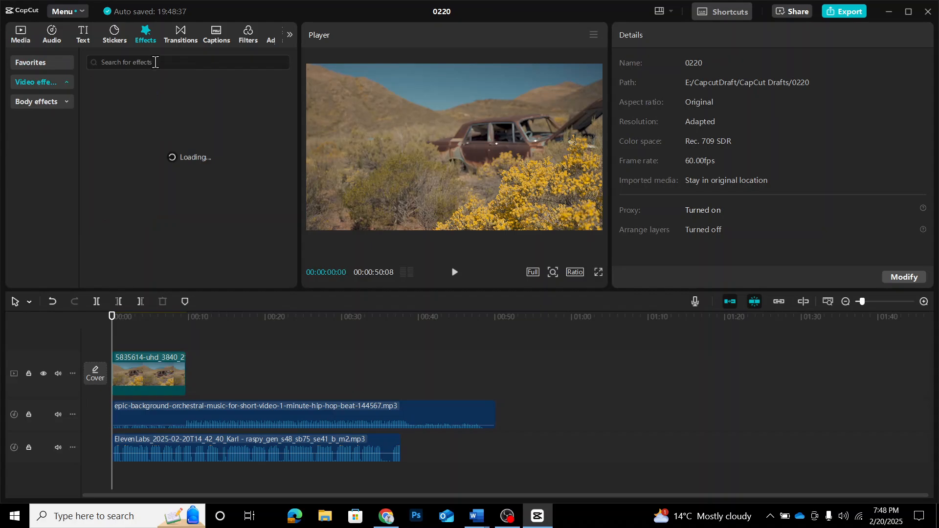
pyautogui.scroll(-5, 142, 170)
pyautogui.scroll(5, 142, 169)
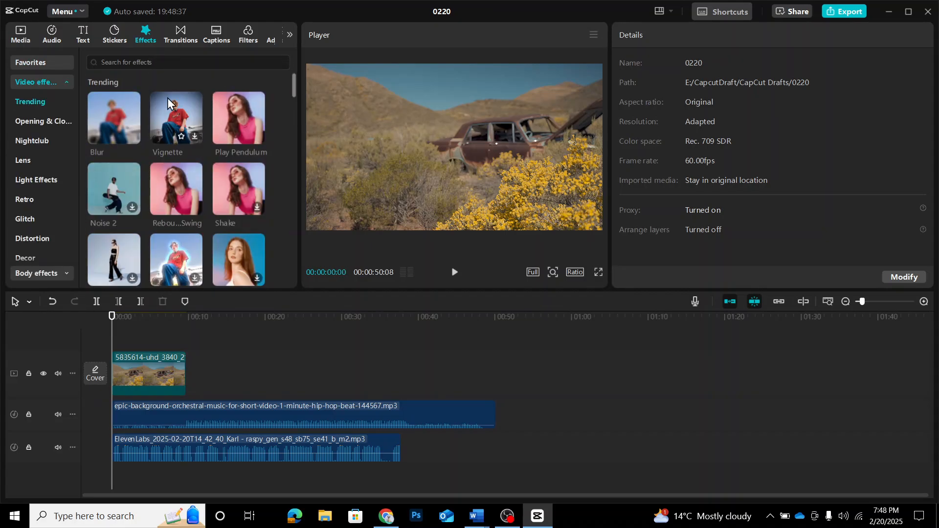
pyautogui.click(175, 113)
pyautogui.moveTo(175, 111); pyautogui.dragTo(155, 372)
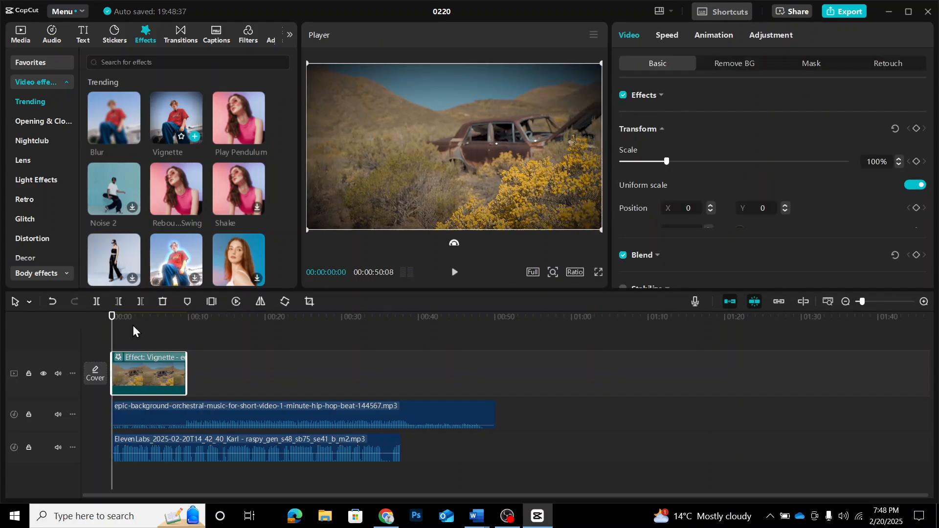
# Add the Clear II filter at the start of the timeline above the car clip and look at the adjustment options
pyautogui.click(241, 40)
pyautogui.moveTo(117, 110); pyautogui.dragTo(113, 345)
pyautogui.click(259, 38)
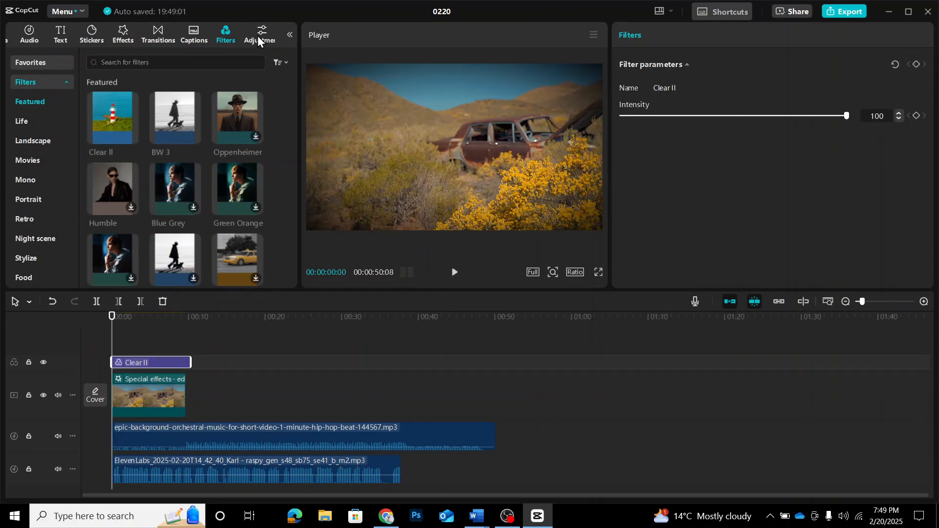
pyautogui.scroll(2, 95, 30)
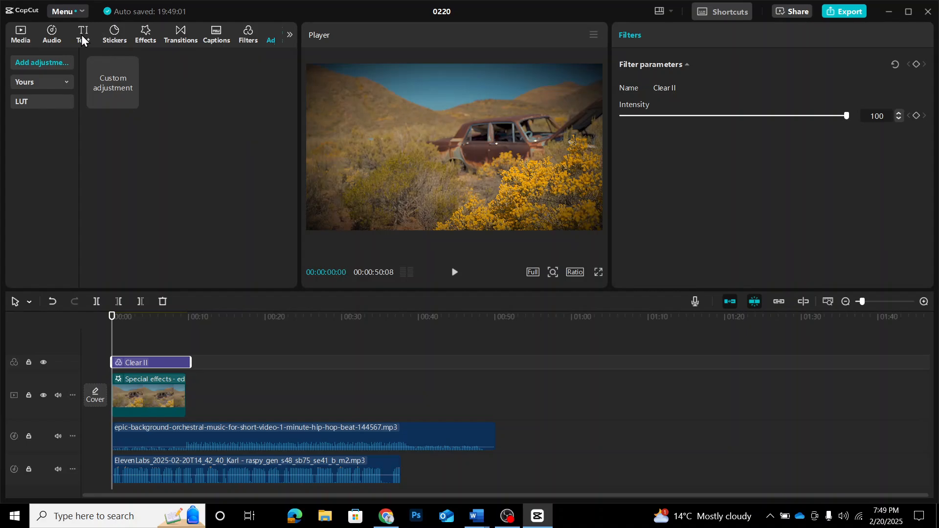
# Add a default text clip at the start of the timeline above the filter and select it
pyautogui.click(85, 29)
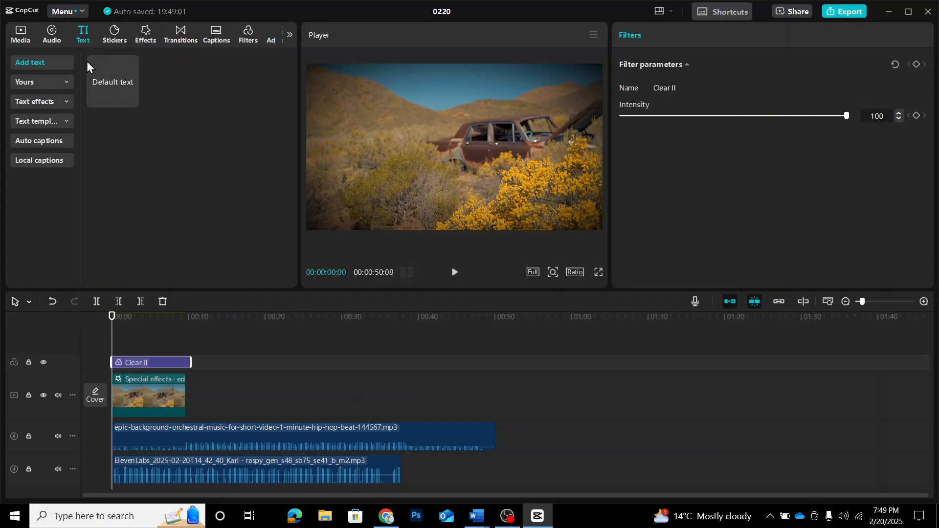
pyautogui.moveTo(107, 87); pyautogui.dragTo(111, 345)
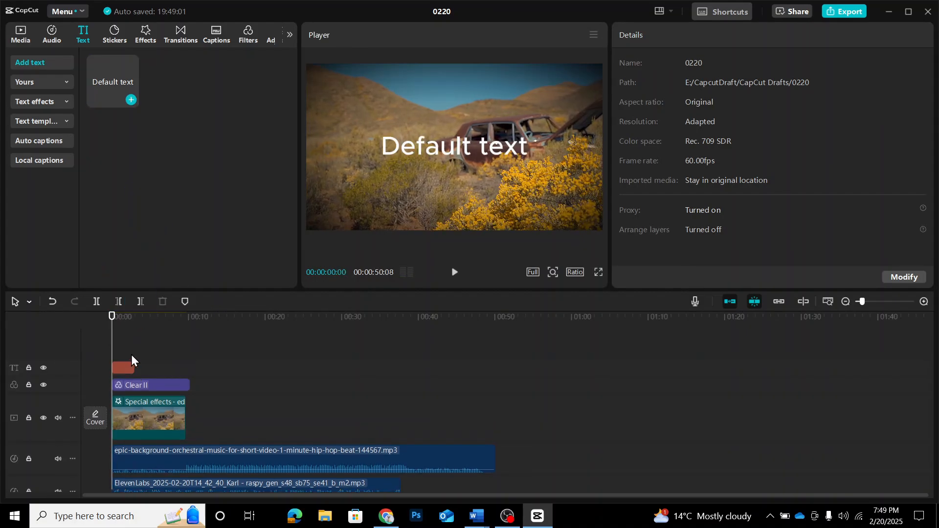
pyautogui.click(134, 369)
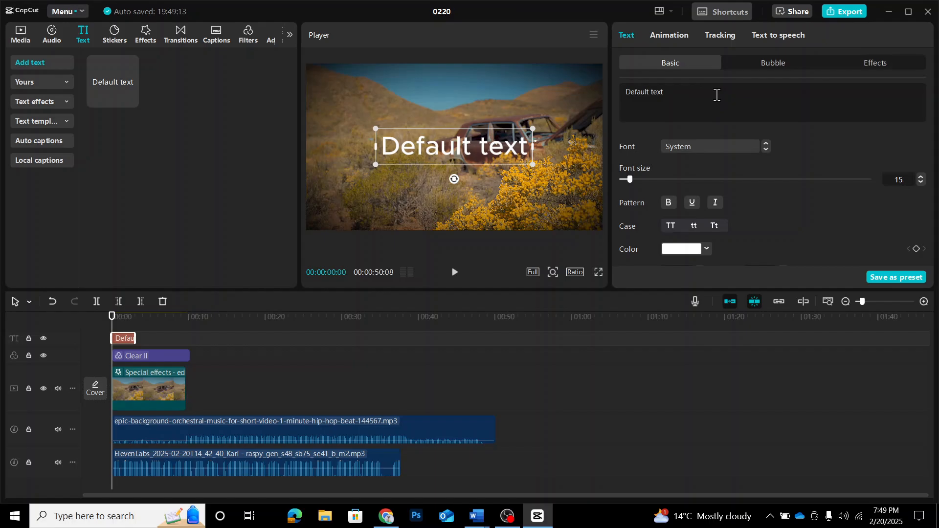
# Give the text clip the Type 2 entrance animation and change its wording to "Car Engine Issues"
pyautogui.scroll(-3, 725, 198)
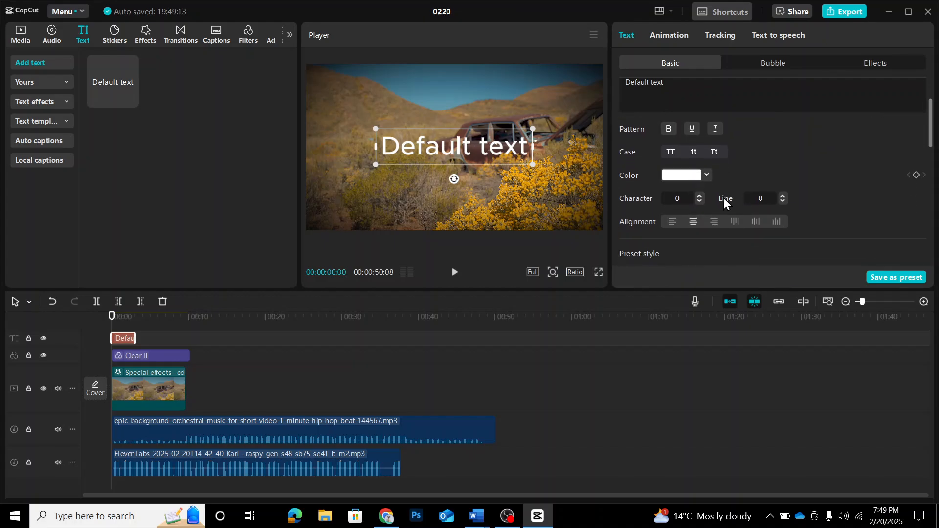
pyautogui.scroll(-8, 705, 181)
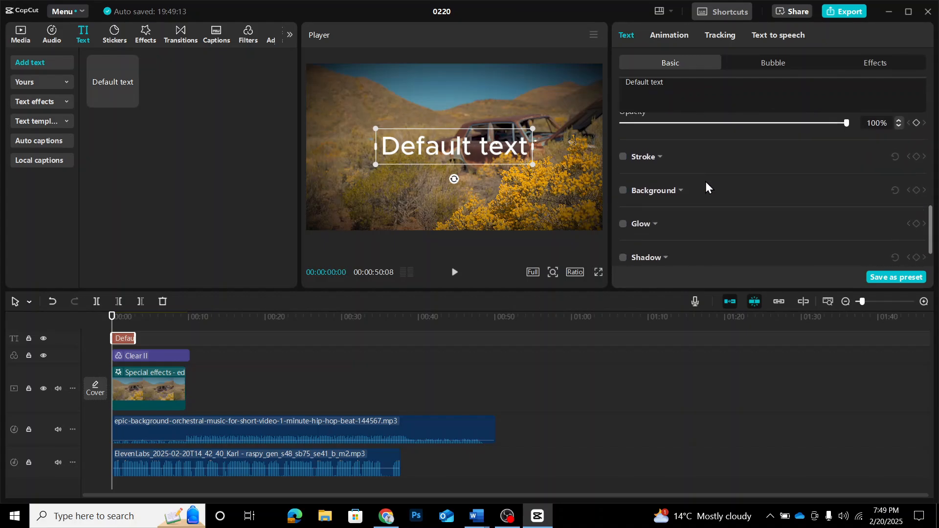
pyautogui.click(681, 35)
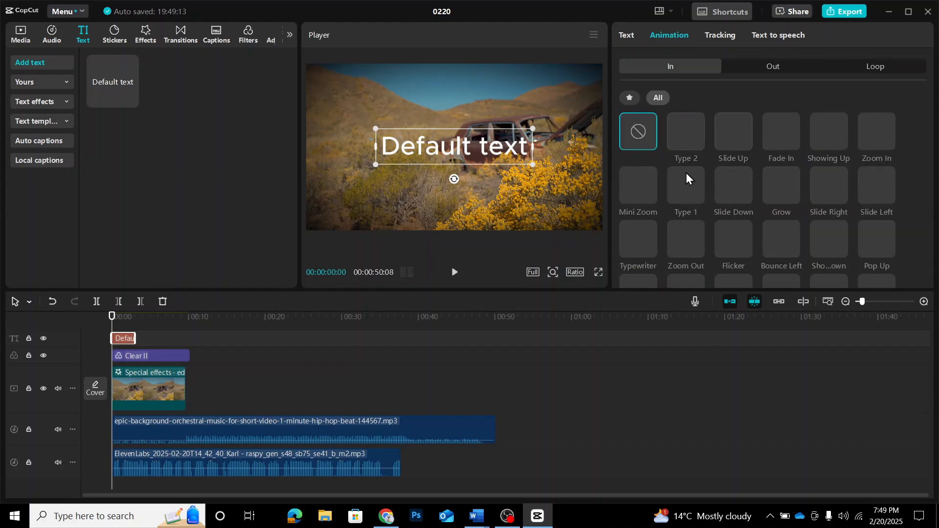
pyautogui.click(687, 130)
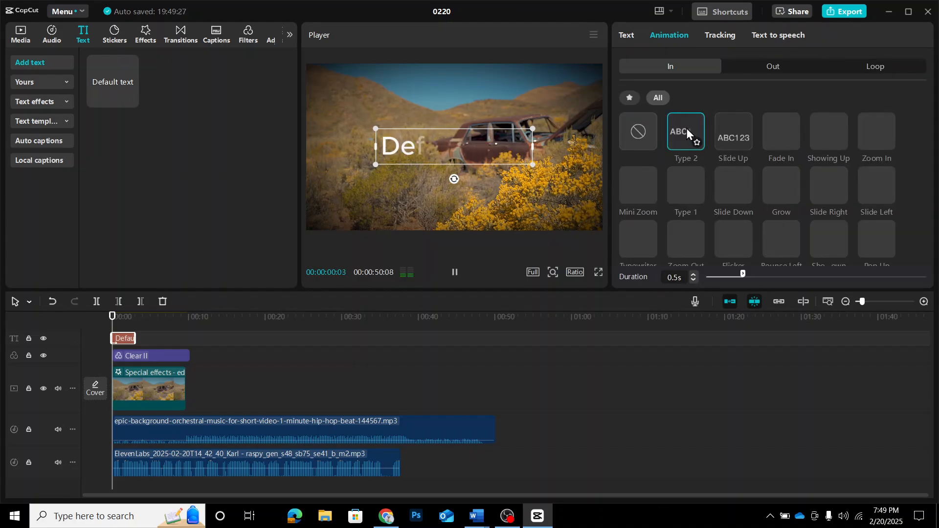
pyautogui.click(624, 34)
pyautogui.write('Car Engine Issues')
pyautogui.scroll(-3, 721, 214)
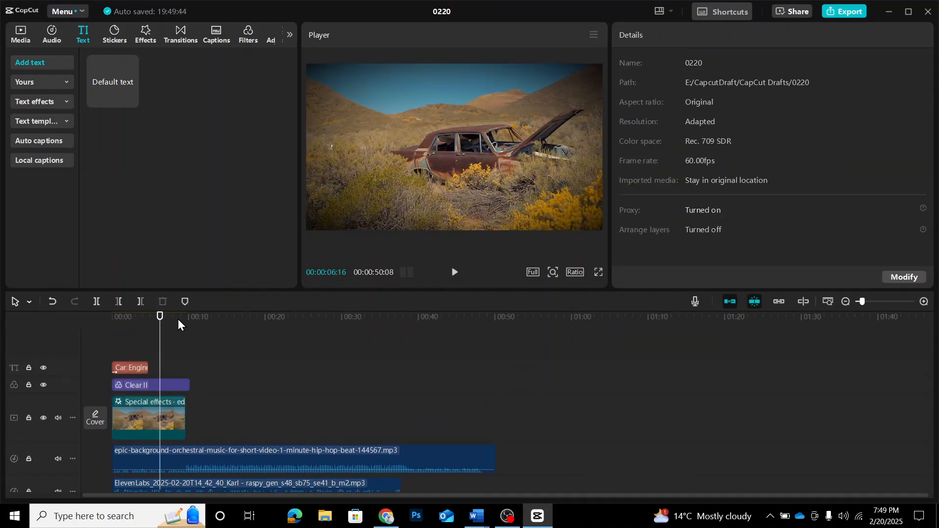
# Split the background music and voiceover at the end of the car clip and delete the parts after it
pyautogui.click(178, 319)
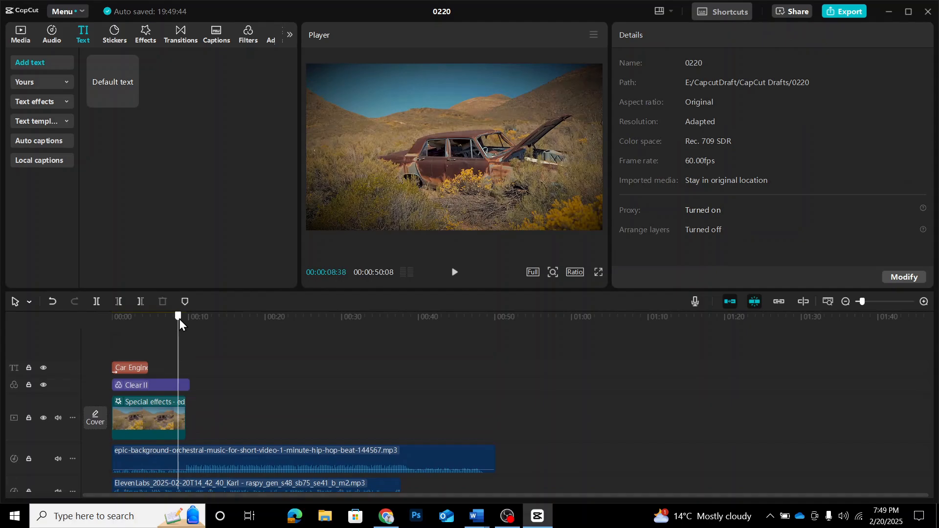
pyautogui.moveTo(179, 319); pyautogui.dragTo(186, 319)
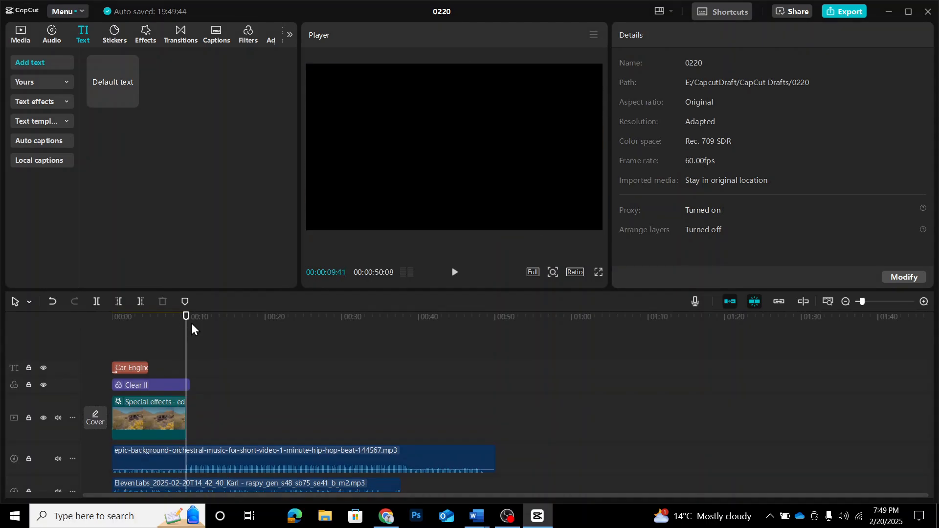
pyautogui.scroll(-1, 192, 343)
pyautogui.click(216, 410)
pyautogui.keyDown('ctrl'); pyautogui.click(214, 450); pyautogui.keyUp('ctrl')
pyautogui.hotkey('ctrl', 'b')
pyautogui.press('Delete')
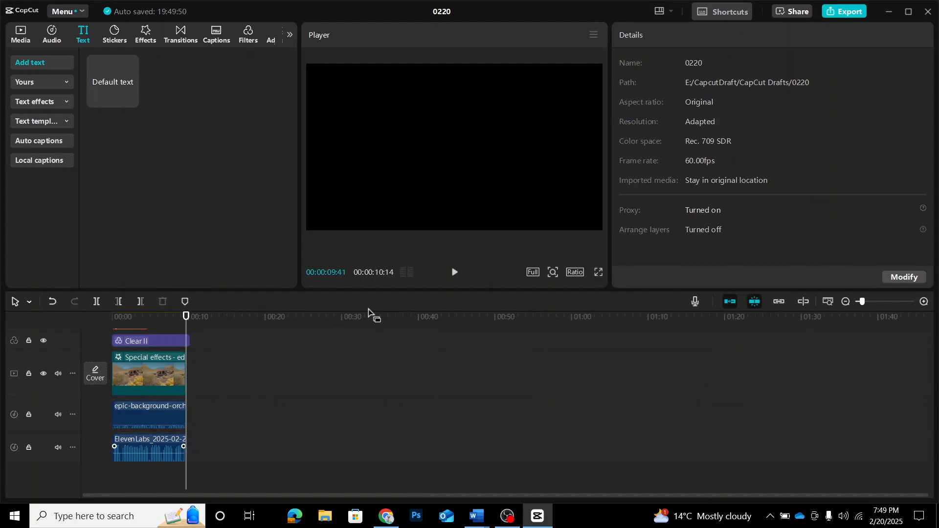
# Export the video as 0220 in mp4 format at 1080P, 60fps, with H.264 and a higher bit rate
pyautogui.click(856, 11)
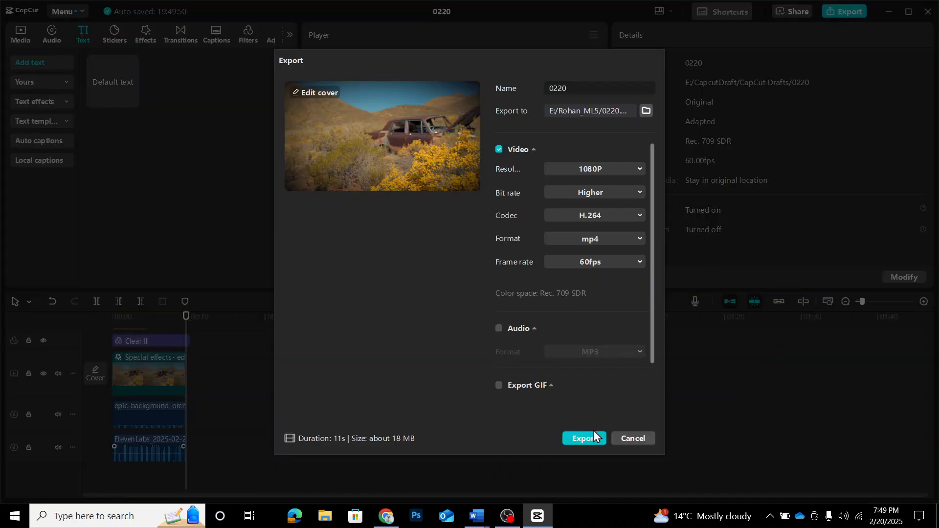
pyautogui.click(591, 434)
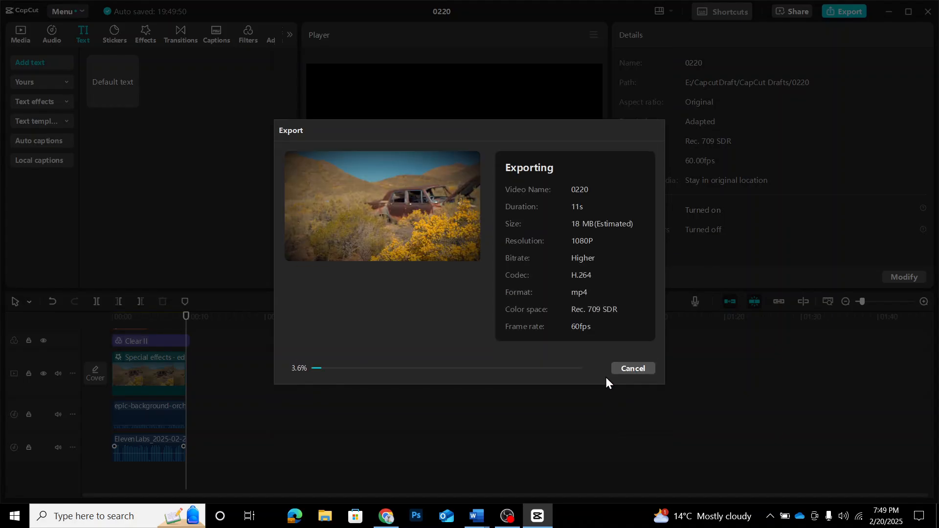